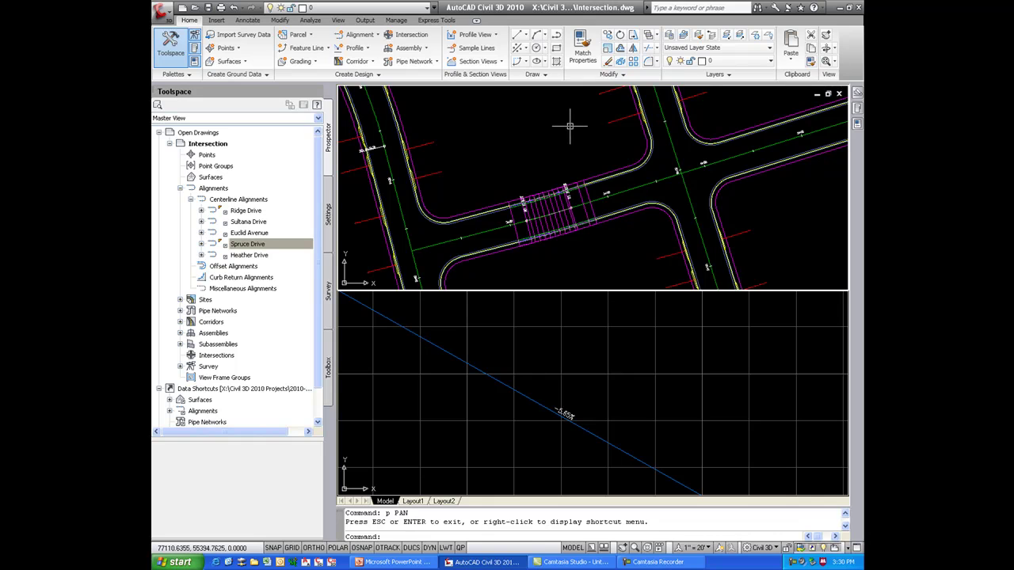
# Locate the Intersection tool in the Home tab's Create Design panel
pyautogui.moveTo(568, 124)
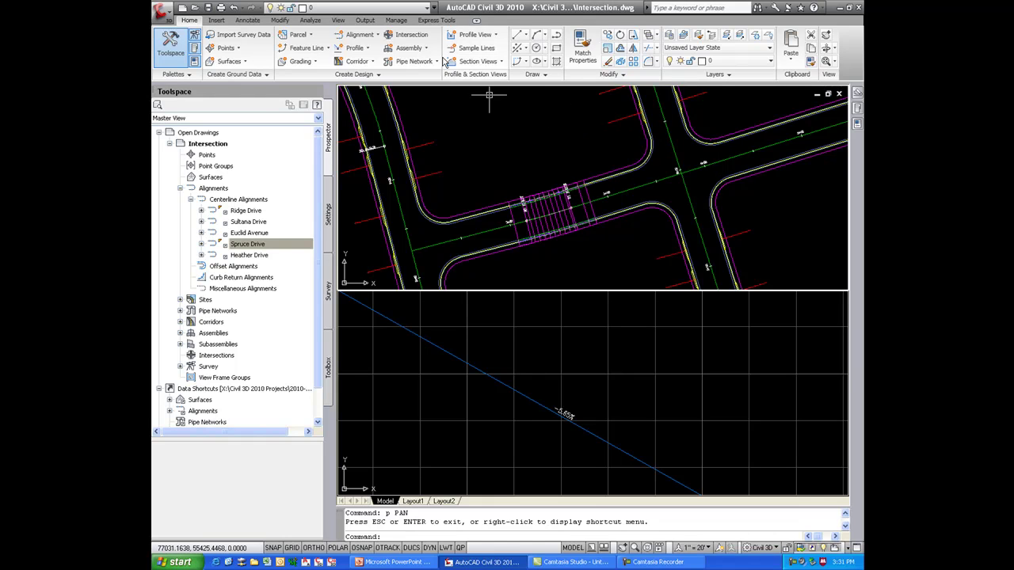
# Place an intersection at the Spruce Drive–Ridge Drive crossing, keeping Primary Road Crown Maintained
pyautogui.click(409, 36)
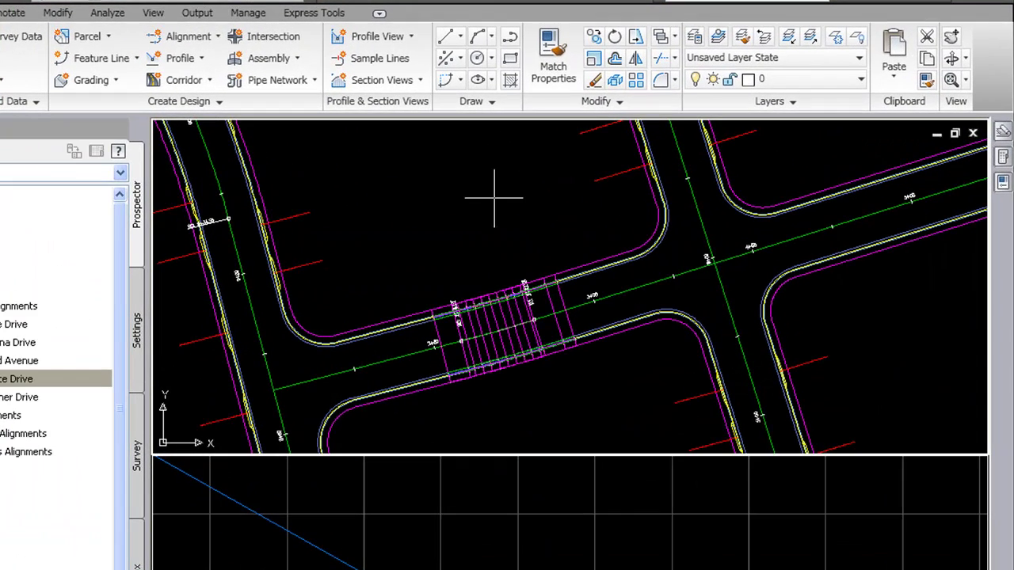
pyautogui.click(714, 263)
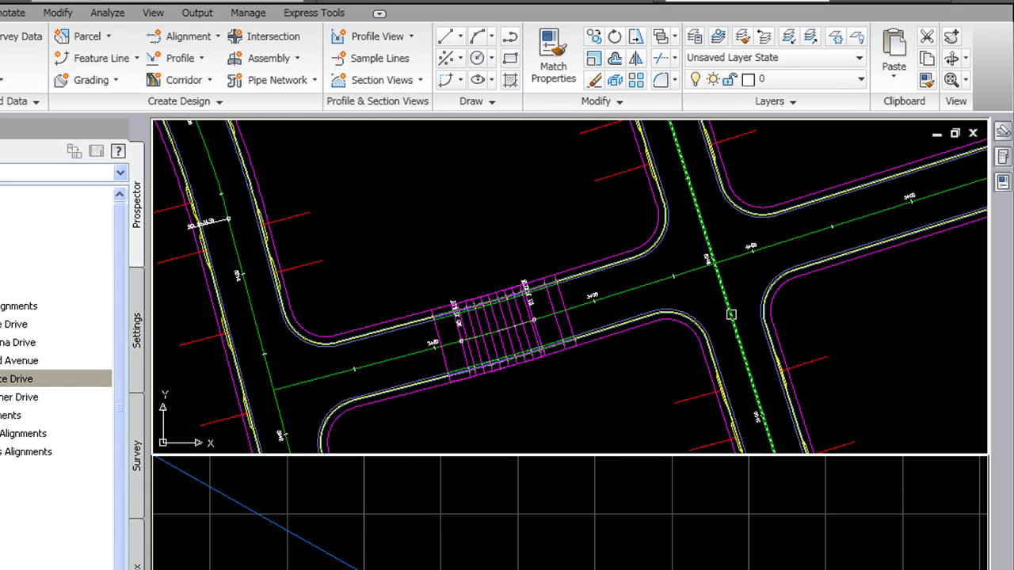
pyautogui.click(732, 313)
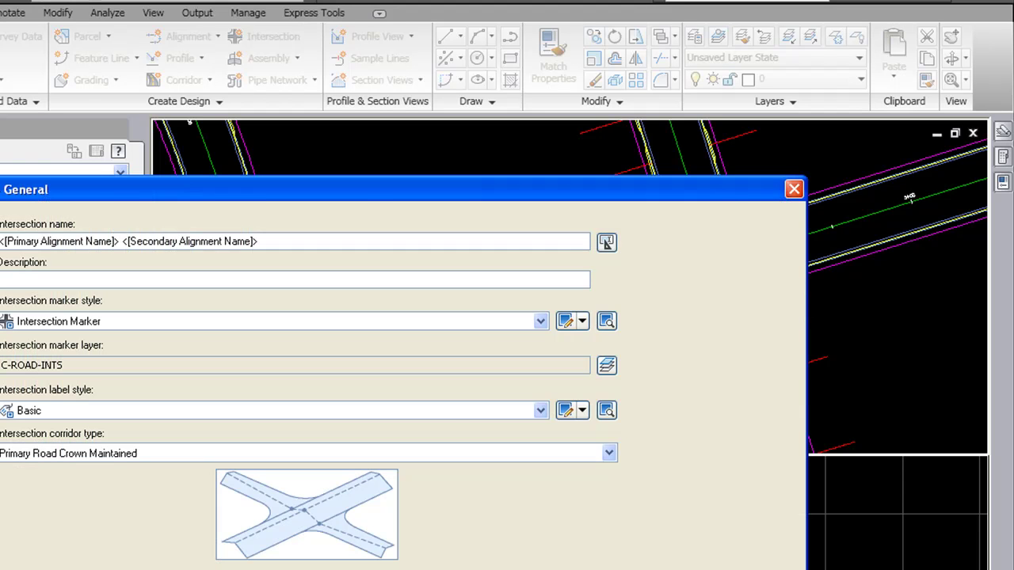
pyautogui.moveTo(360, 184); pyautogui.dragTo(432, 154)
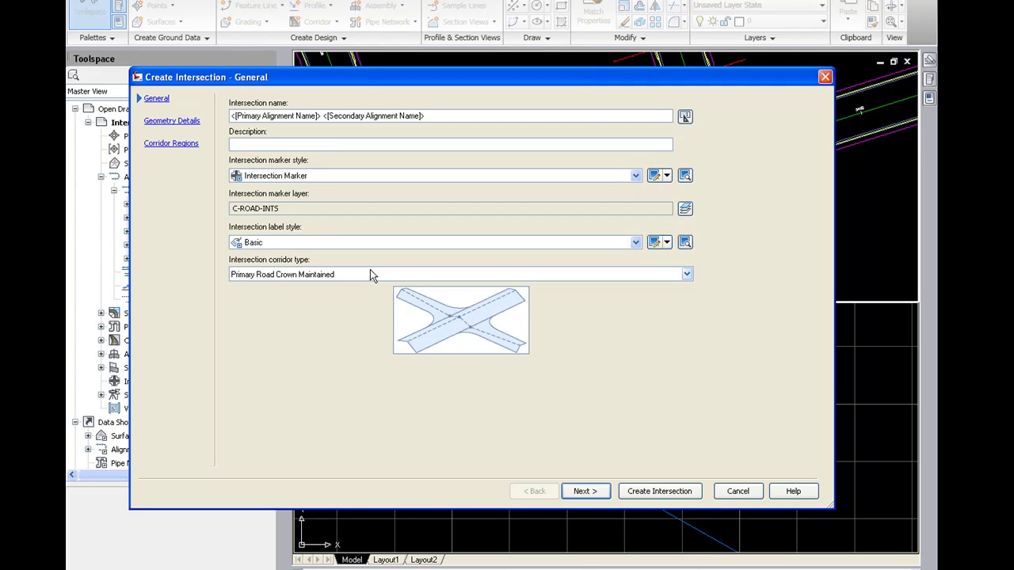
pyautogui.click(370, 270)
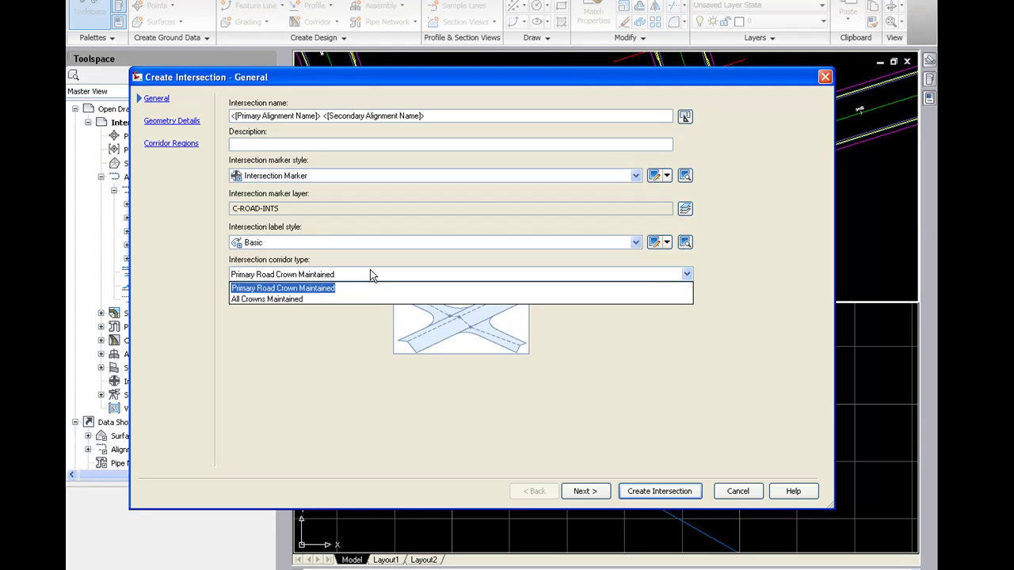
pyautogui.click(308, 288)
pyautogui.click(585, 491)
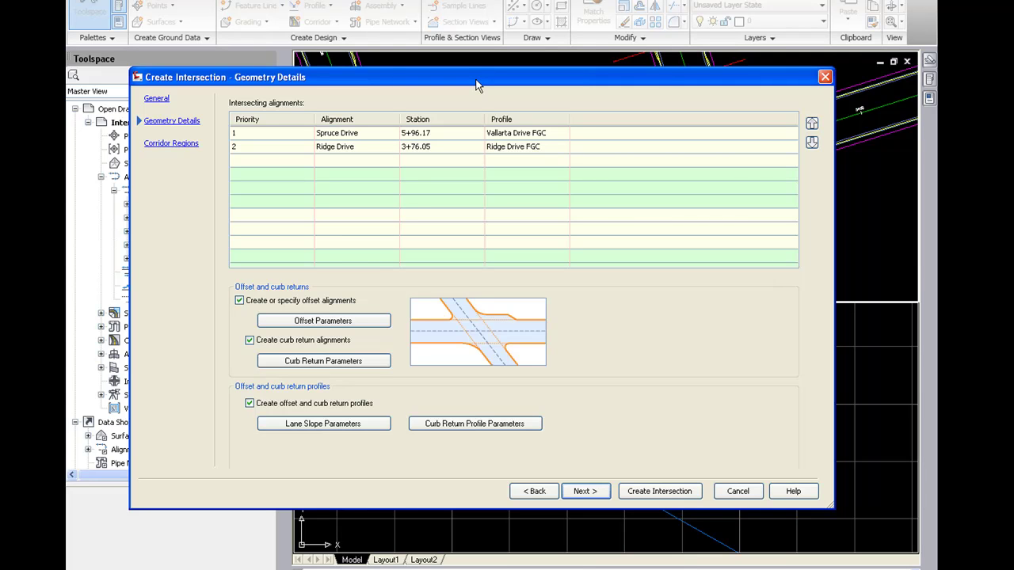
pyautogui.click(342, 323)
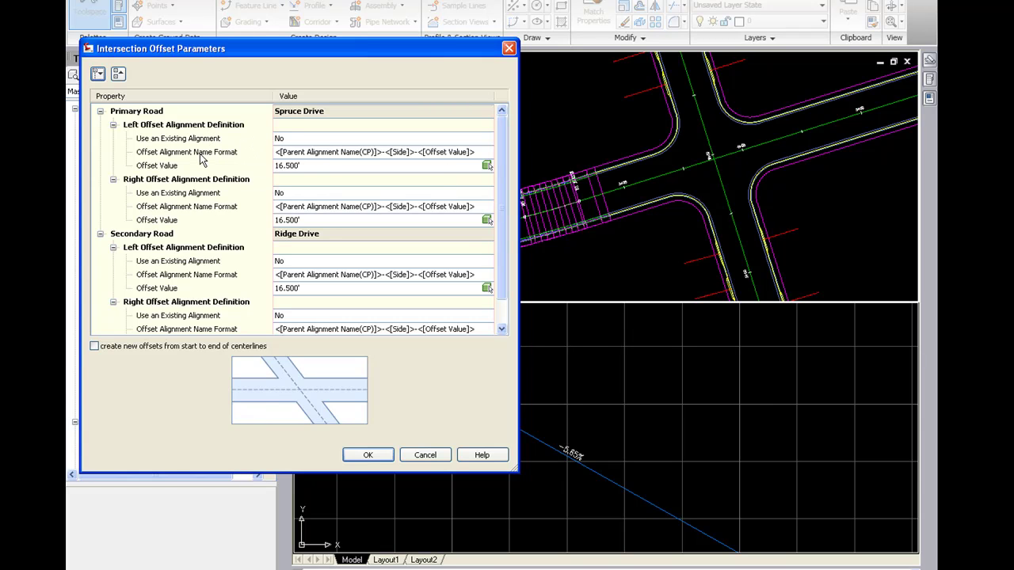
pyautogui.click(425, 455)
# Check the NE, SE, SW and NW curb returns, keeping each a 27.500' Circular Fillet
pyautogui.click(320, 361)
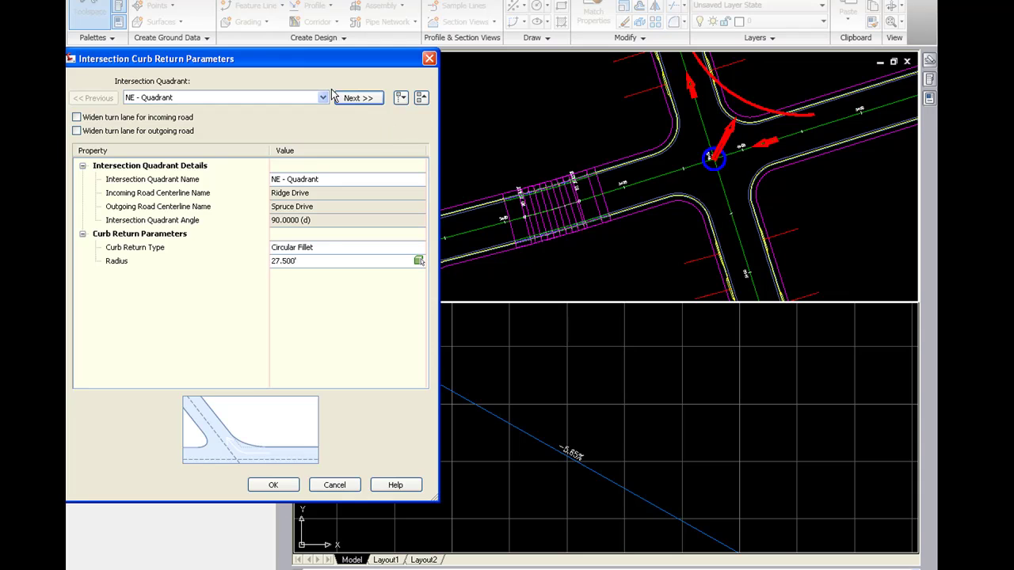
pyautogui.click(359, 101)
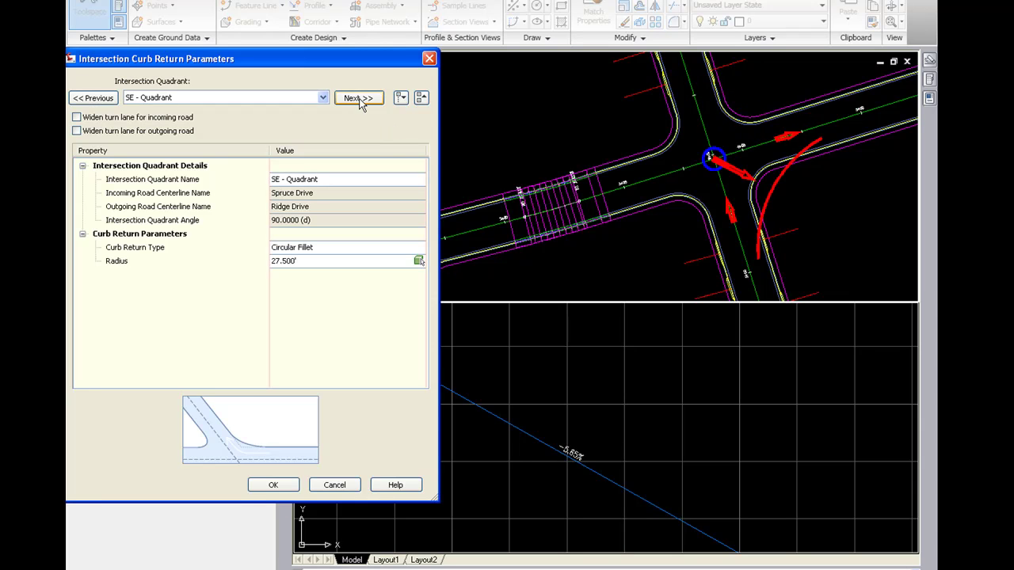
pyautogui.click(359, 101)
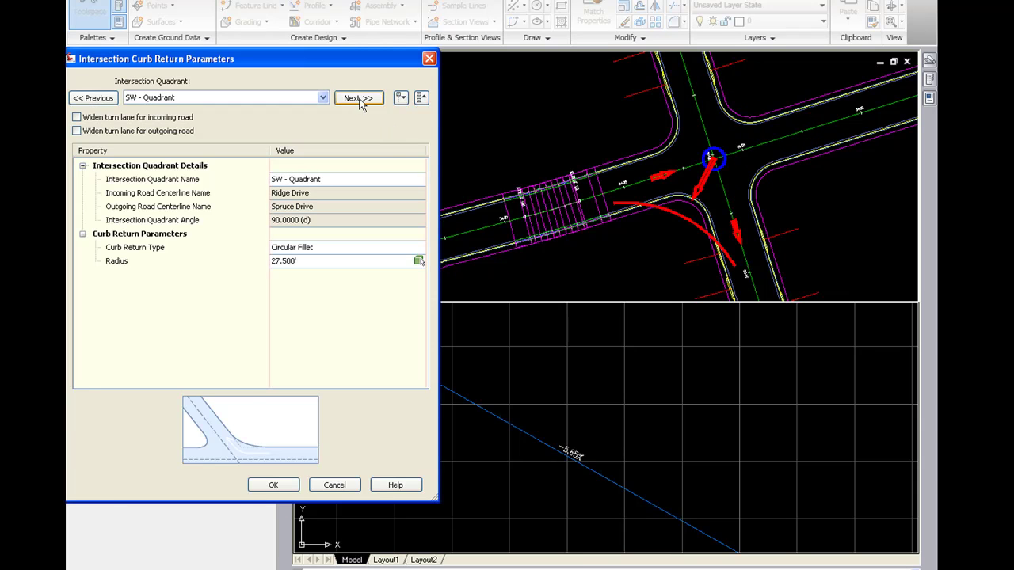
pyautogui.click(359, 100)
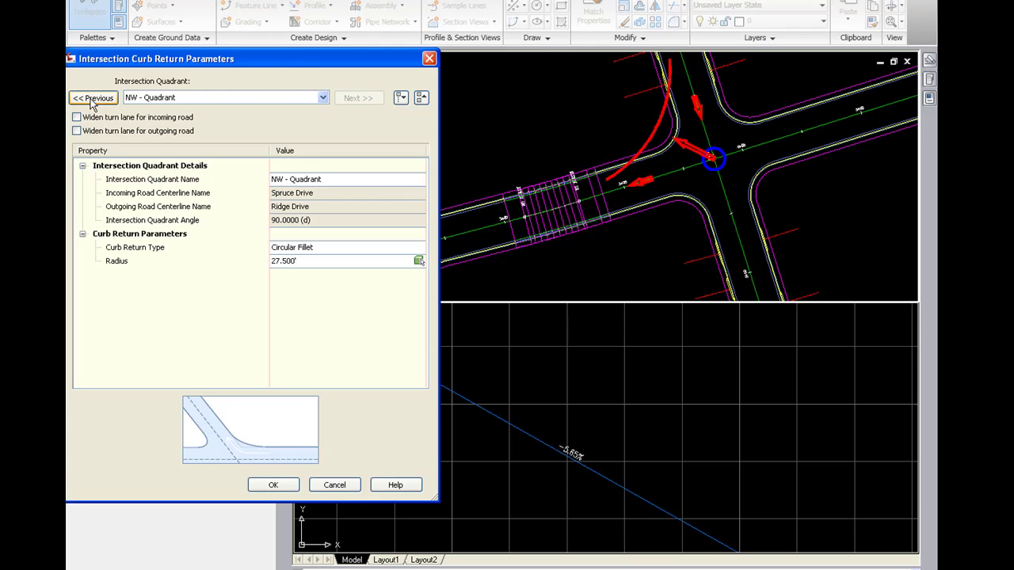
pyautogui.click(91, 103)
pyautogui.click(92, 103)
pyautogui.click(91, 103)
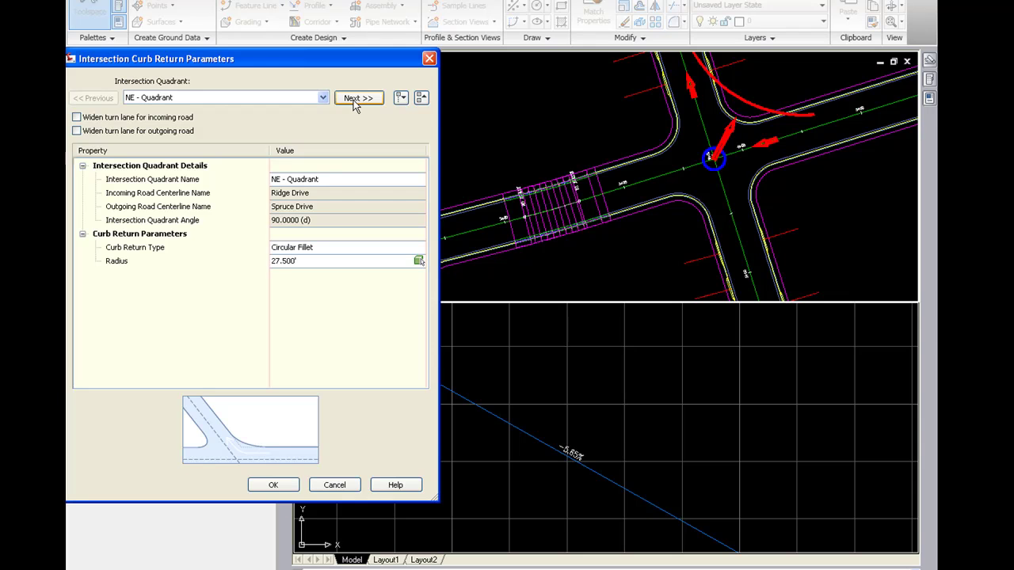
pyautogui.click(303, 251)
pyautogui.click(303, 250)
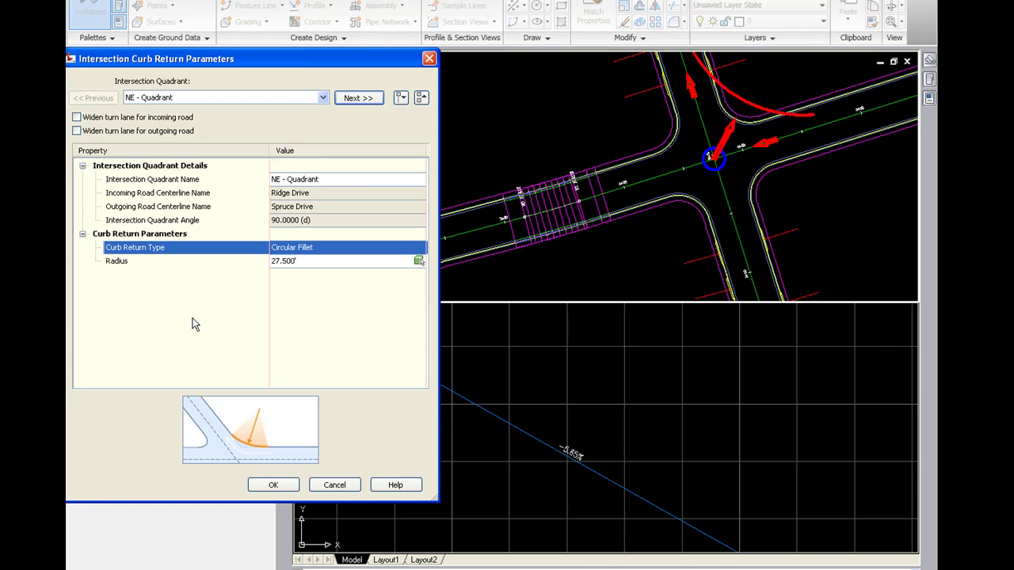
pyautogui.click(290, 484)
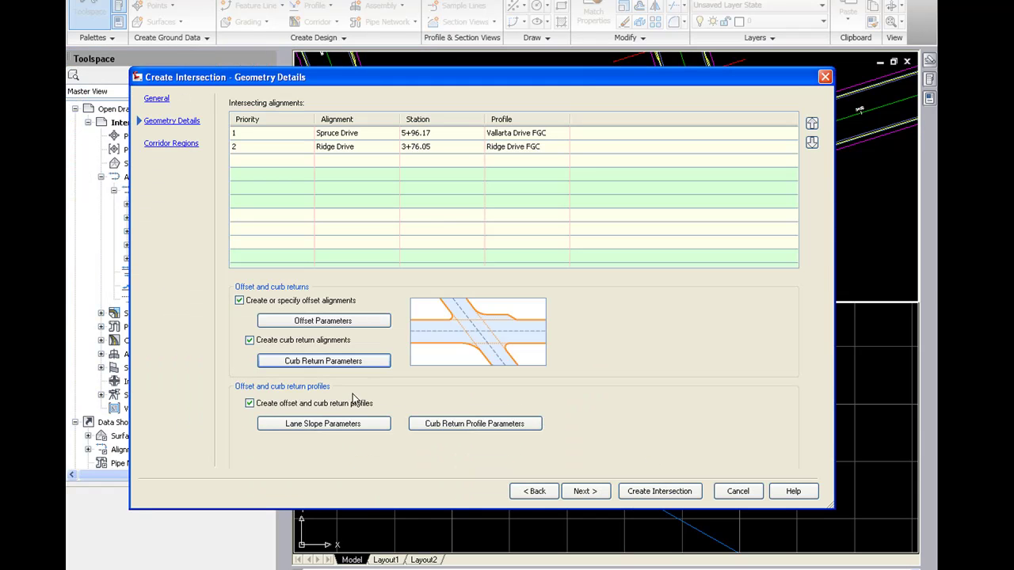
# Review the lane slope parameters, including the primary road's left edge, without changes
pyautogui.click(343, 427)
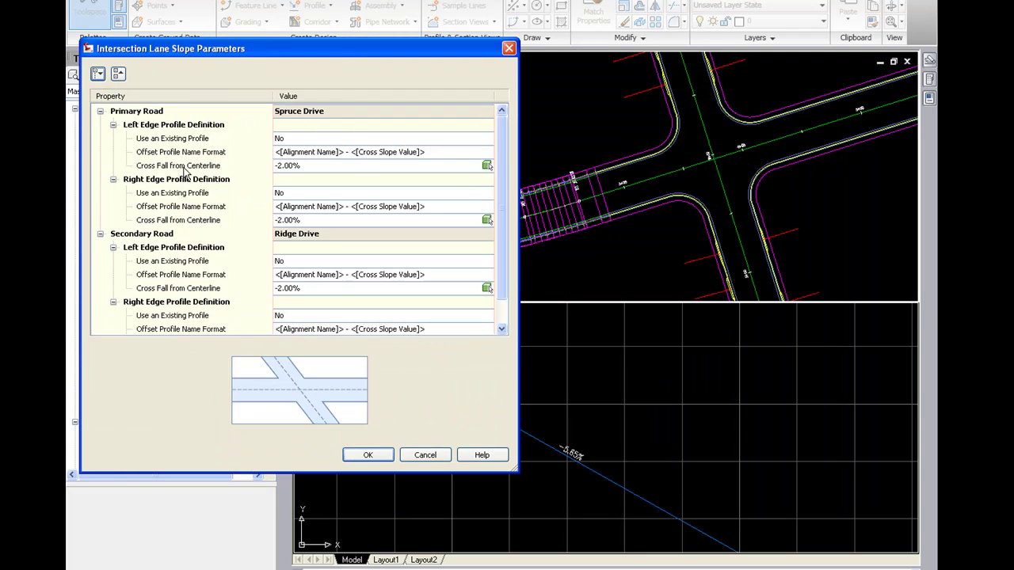
pyautogui.click(155, 128)
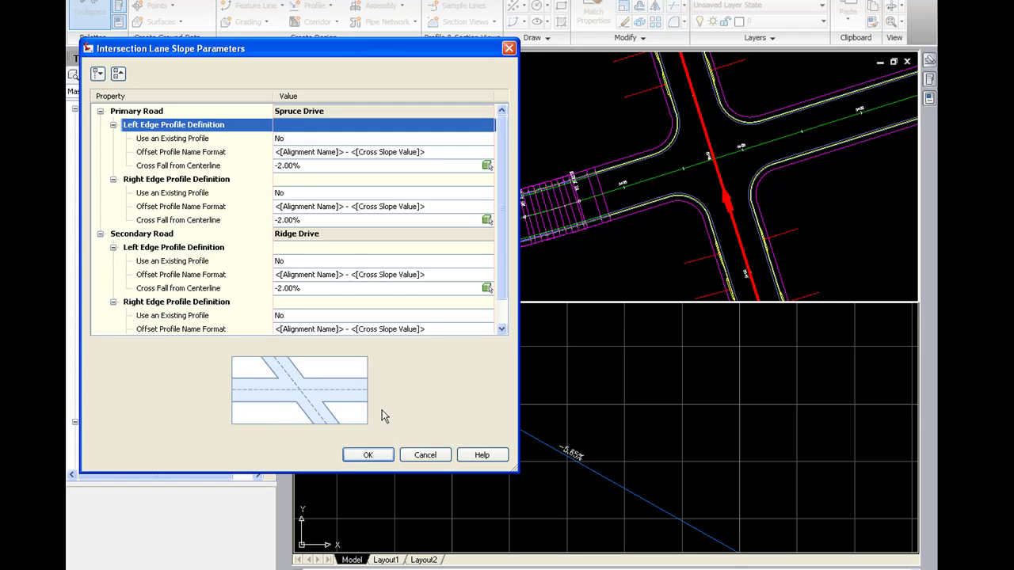
pyautogui.click(425, 455)
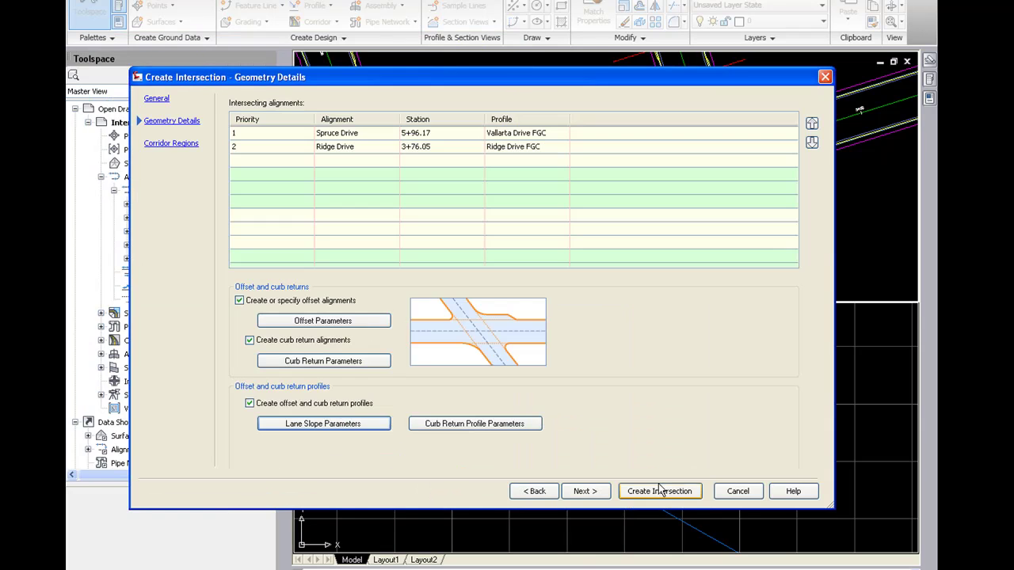
# Accept the 50.000' joining-tangent curb return profiles after checking the SE and SW quadrants
pyautogui.click(448, 427)
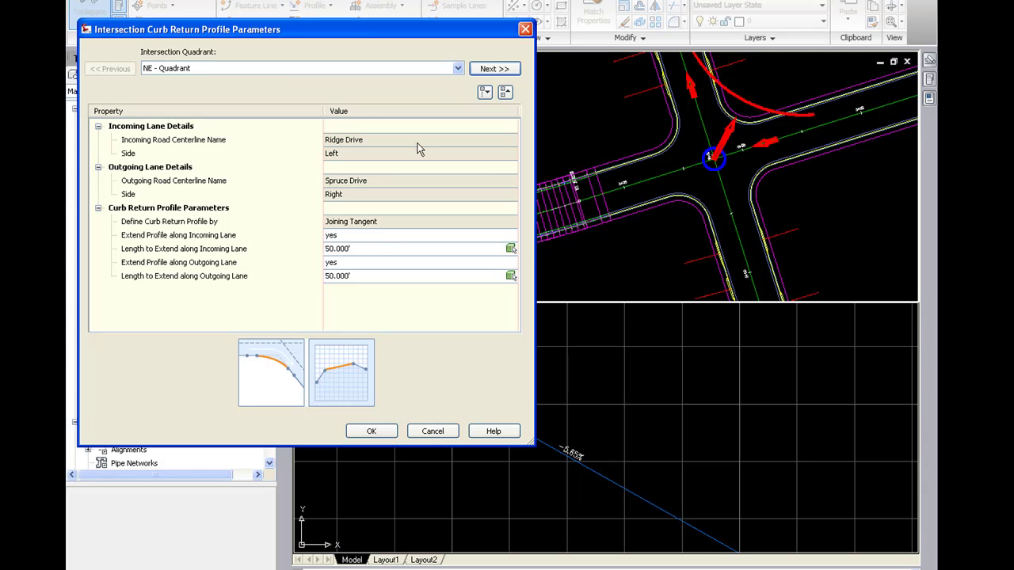
pyautogui.click(495, 69)
pyautogui.click(494, 69)
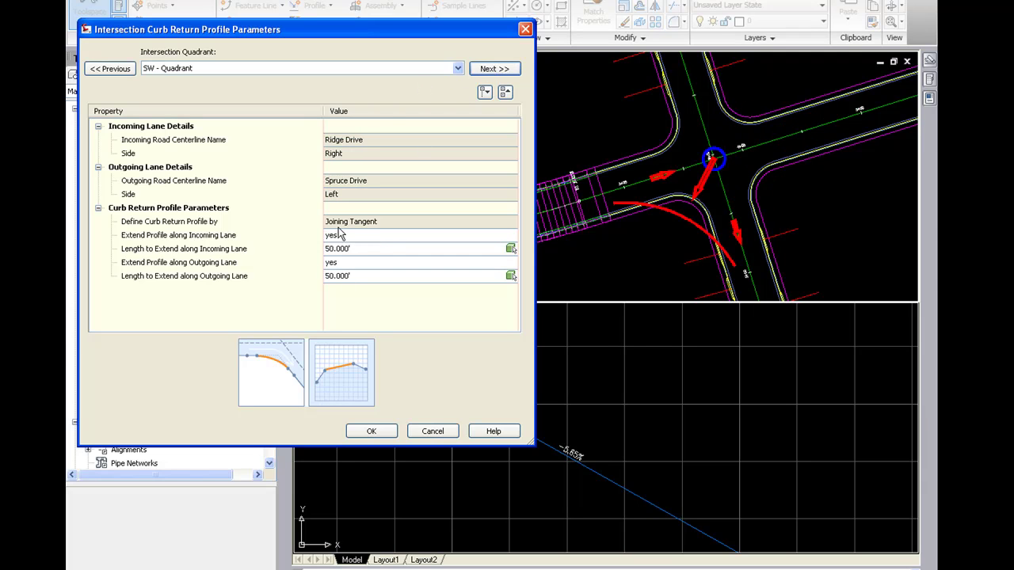
pyautogui.click(373, 432)
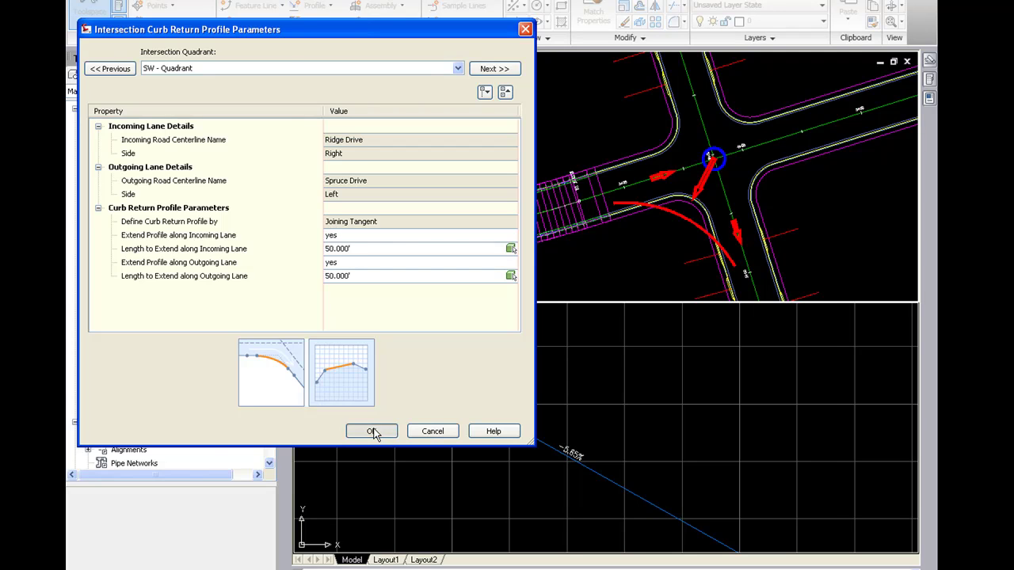
pyautogui.click(584, 491)
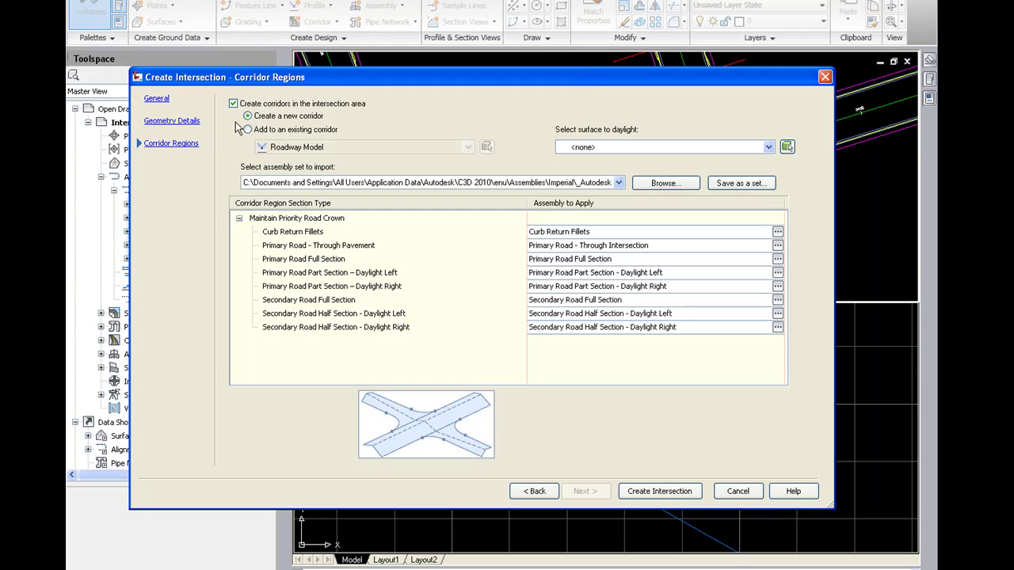
# Choose Add to an existing corridor with Roadway Model, then build the intersection
pyautogui.moveTo(328, 89)
pyautogui.mouseDown()
pyautogui.moveTo(446, 204)
pyautogui.moveTo(464, 306)
pyautogui.moveTo(381, 306)
pyautogui.mouseUp()
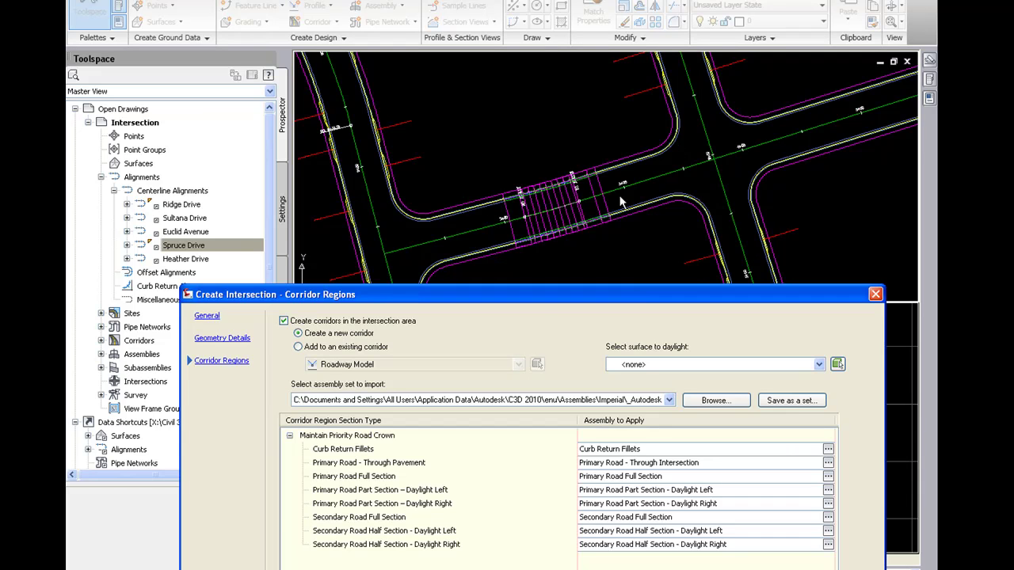
pyautogui.click(298, 346)
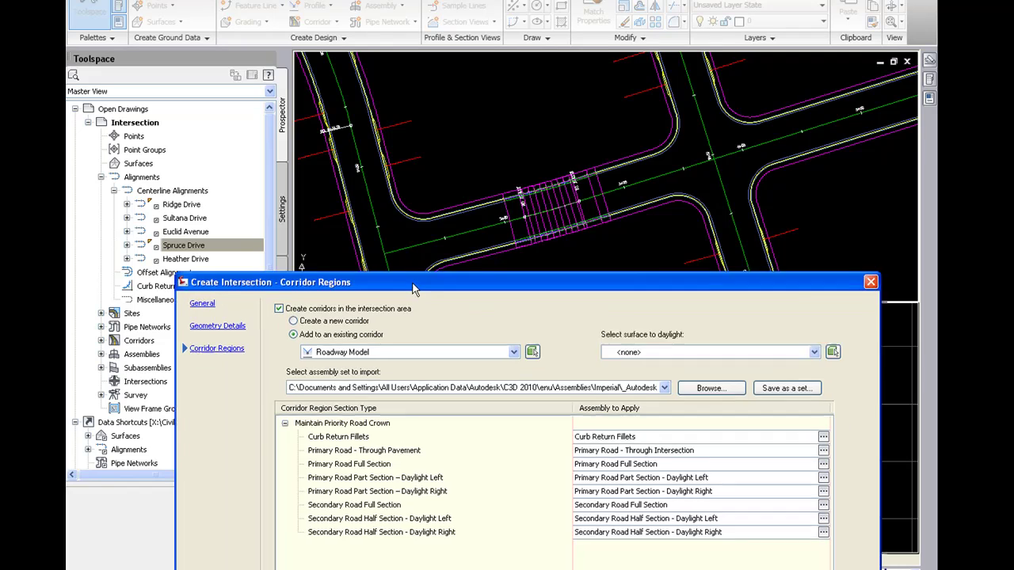
pyautogui.moveTo(455, 294); pyautogui.dragTo(401, 76)
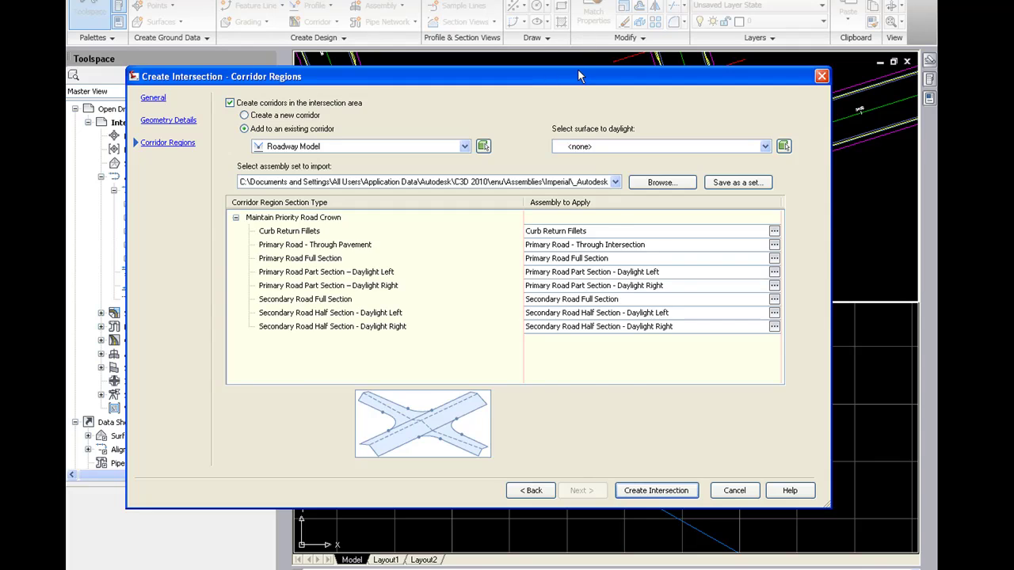
pyautogui.moveTo(571, 77); pyautogui.dragTo(632, 388)
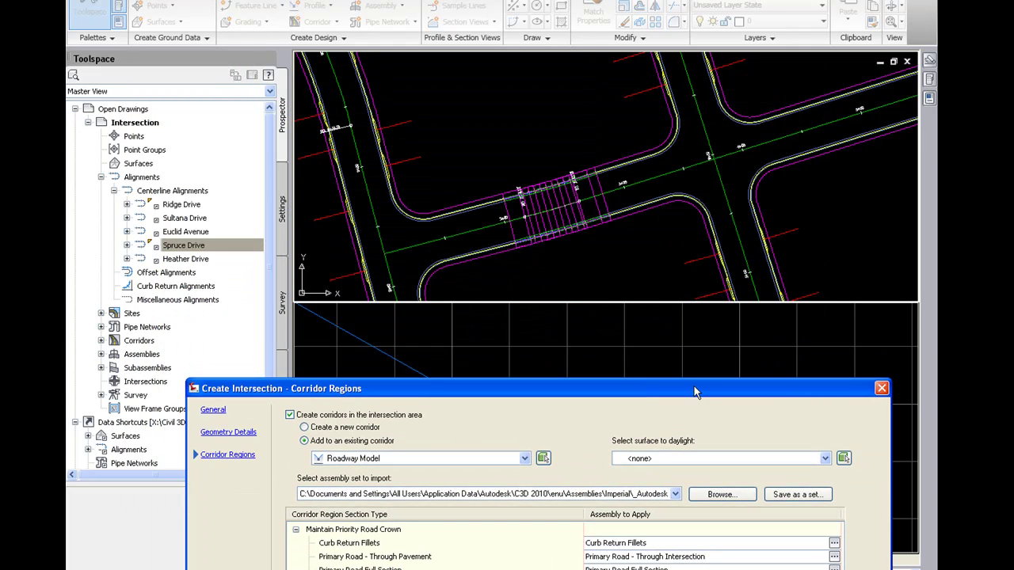
pyautogui.moveTo(694, 391); pyautogui.dragTo(695, 539)
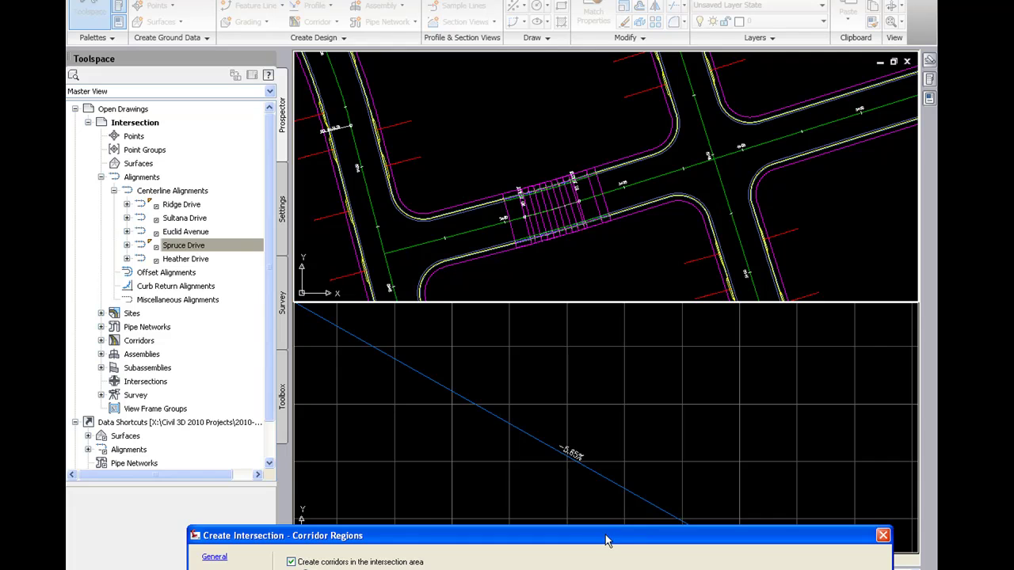
pyautogui.moveTo(607, 538); pyautogui.dragTo(566, 48)
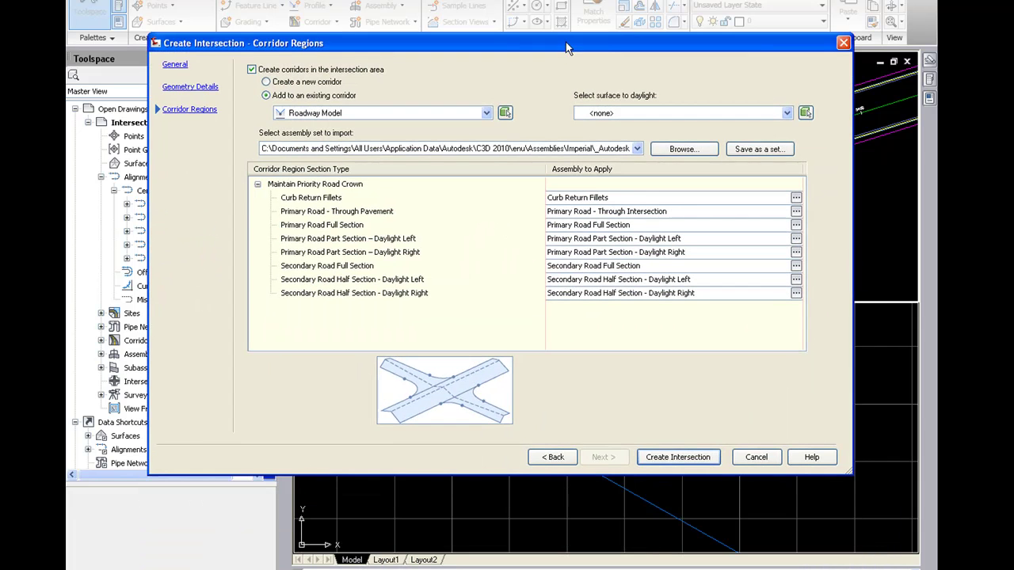
pyautogui.click(674, 458)
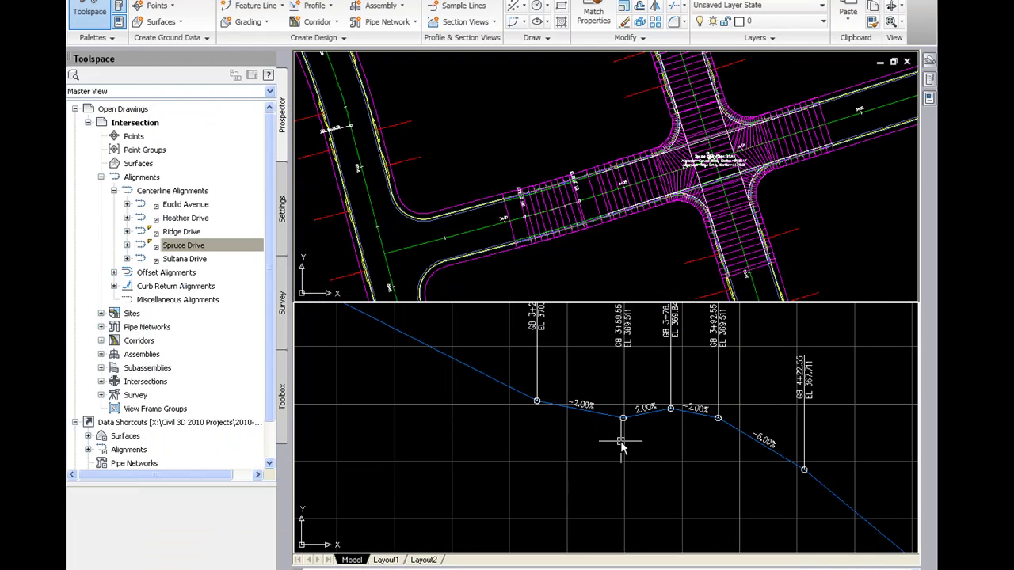
# Pan the profile view to frame Ridge Drive's grade breaks from 3+29.55 to 4+22.55
pyautogui.moveTo(661, 441); pyautogui.dragTo(573, 484, button='middle')
pyautogui.rightClick(573, 486)
pyautogui.click(583, 493)
pyautogui.click(643, 261)
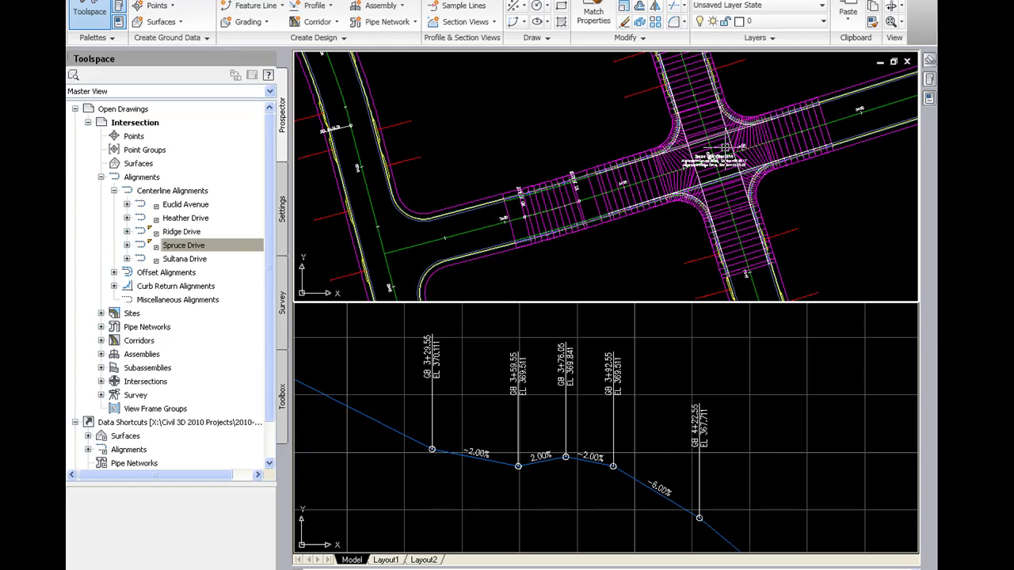
pyautogui.click(651, 349)
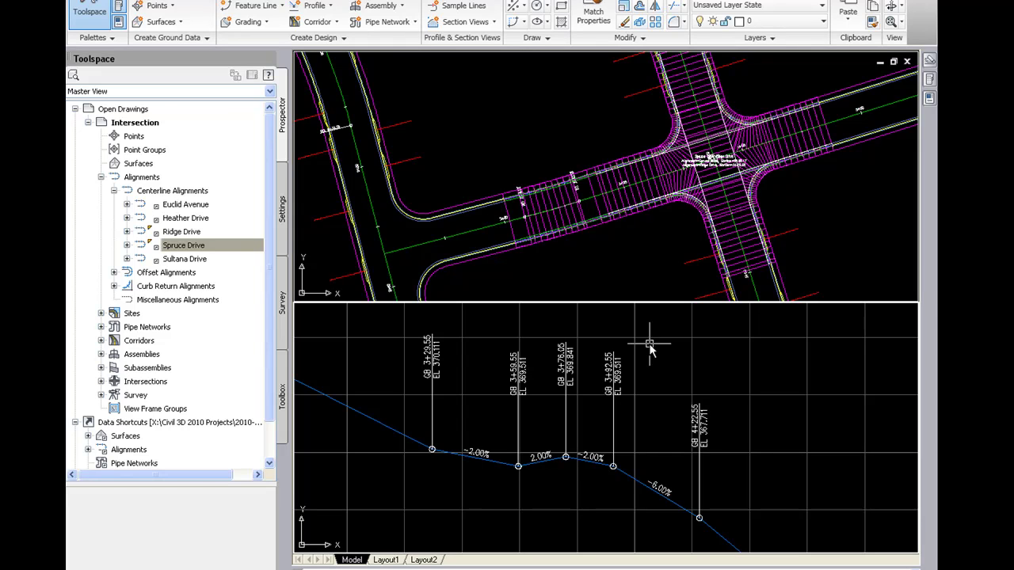
pyautogui.click(652, 232)
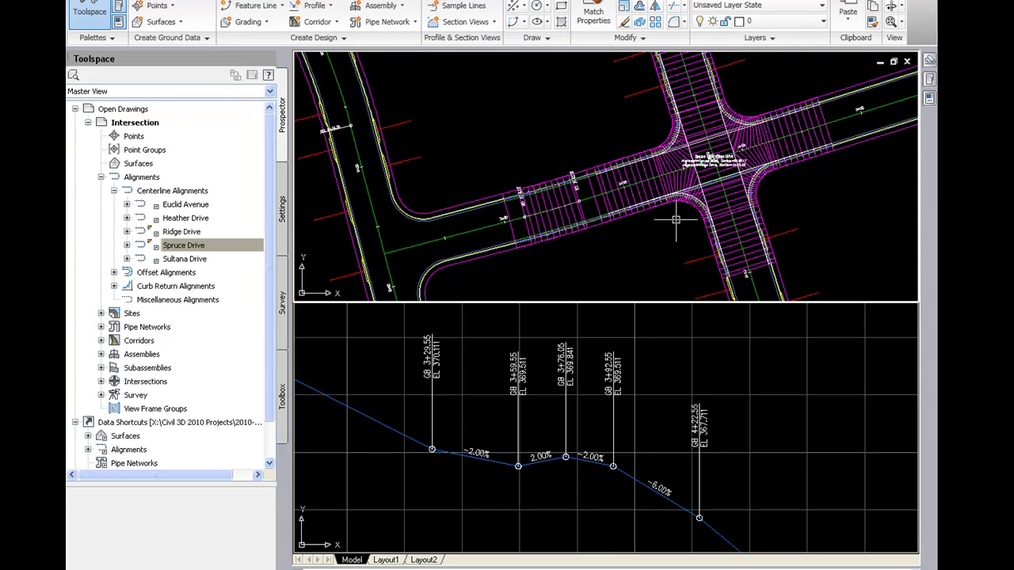
pyautogui.click(665, 388)
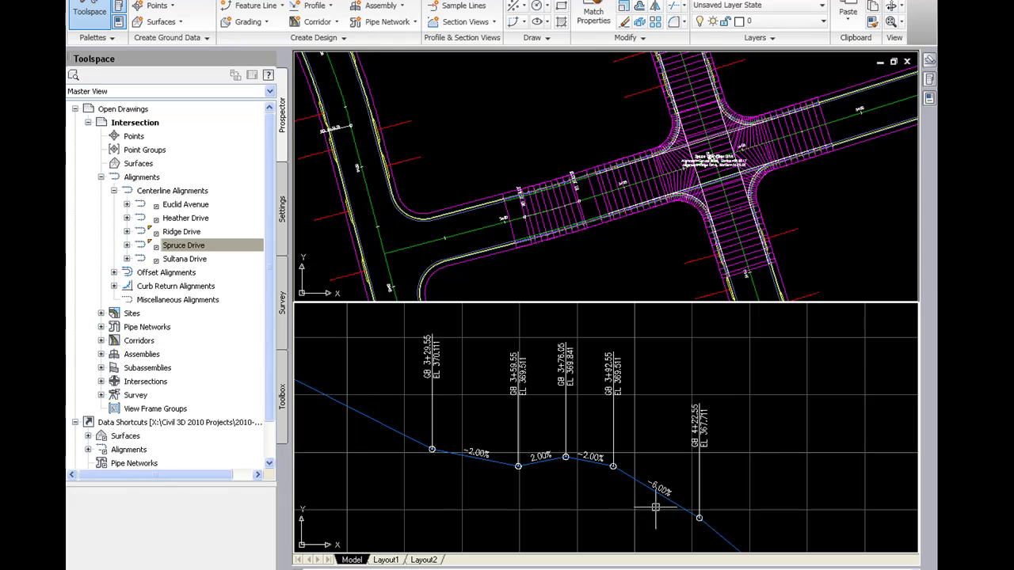
pyautogui.write('p')
pyautogui.press('Return')
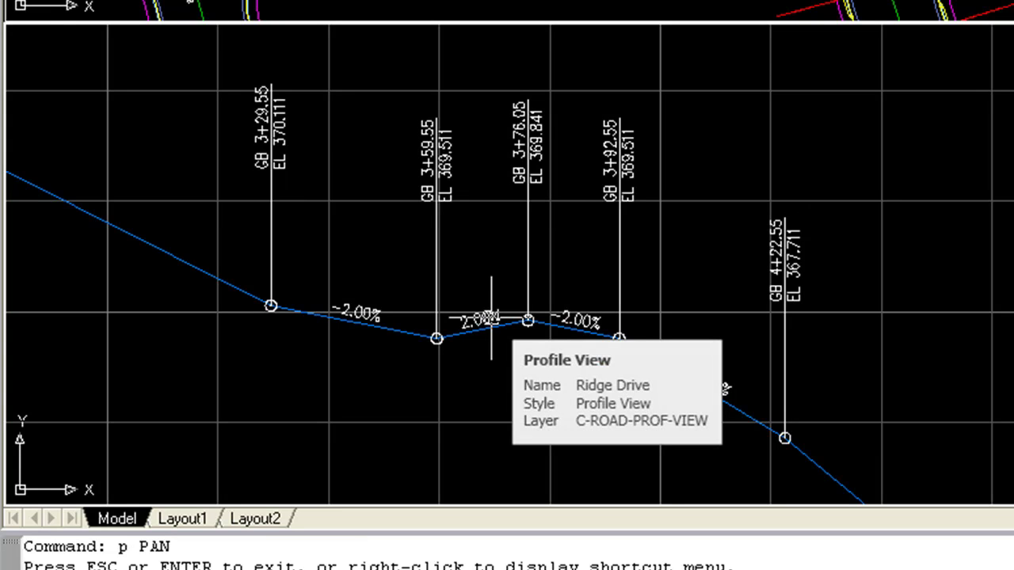
pyautogui.press('Escape')
pyautogui.click(396, 336)
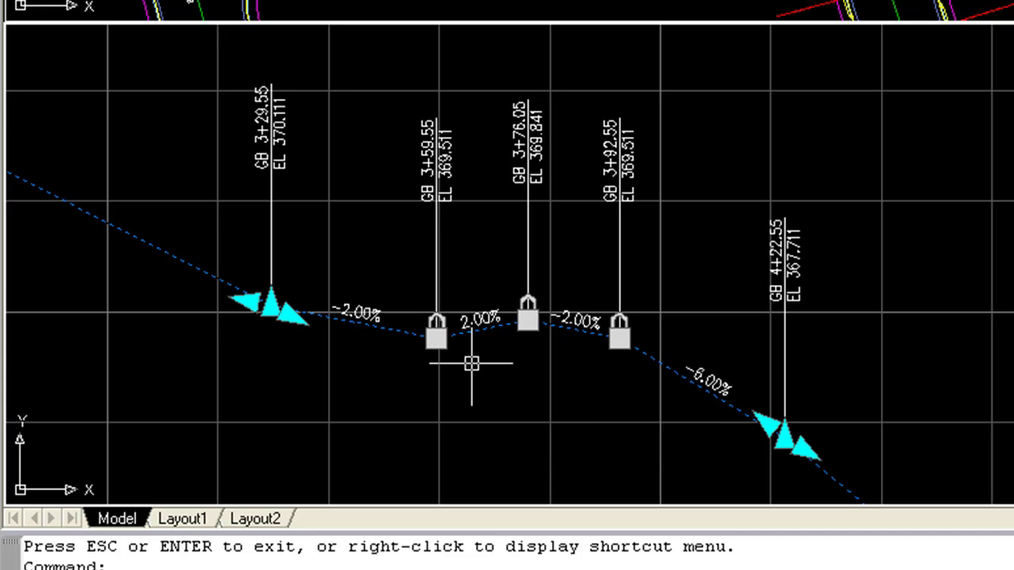
pyautogui.moveTo(472, 363)
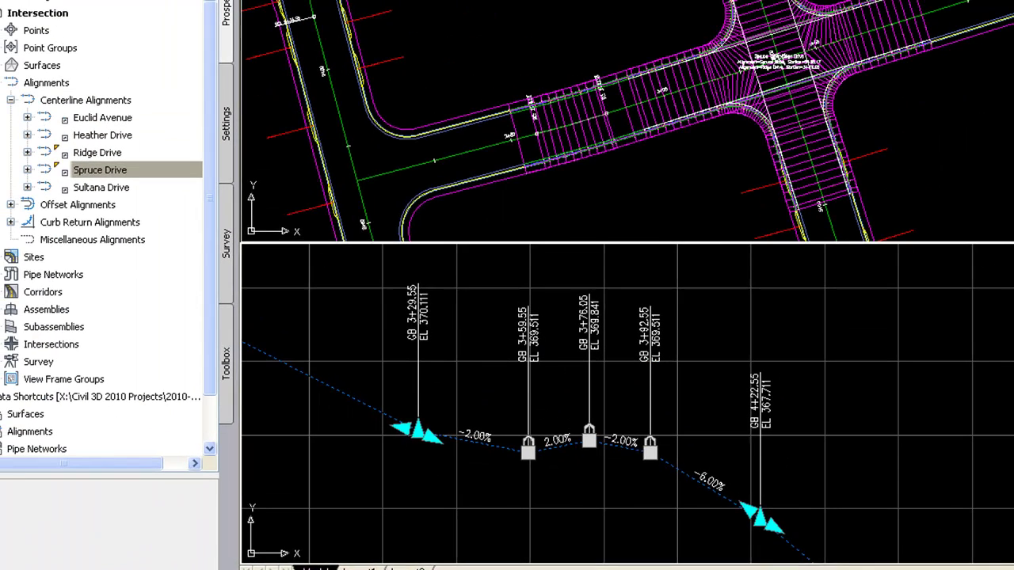
pyautogui.click(435, 333)
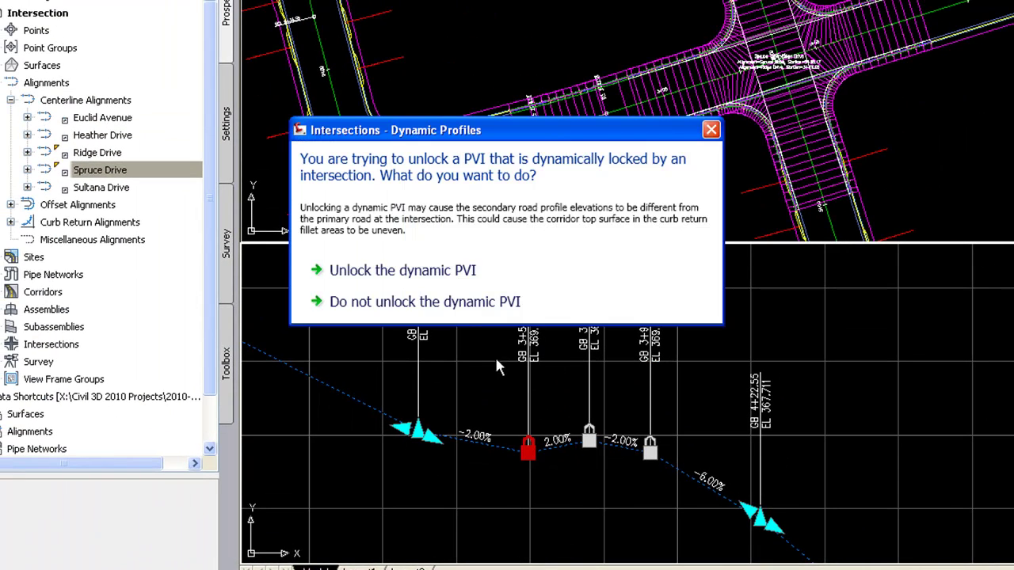
pyautogui.click(417, 270)
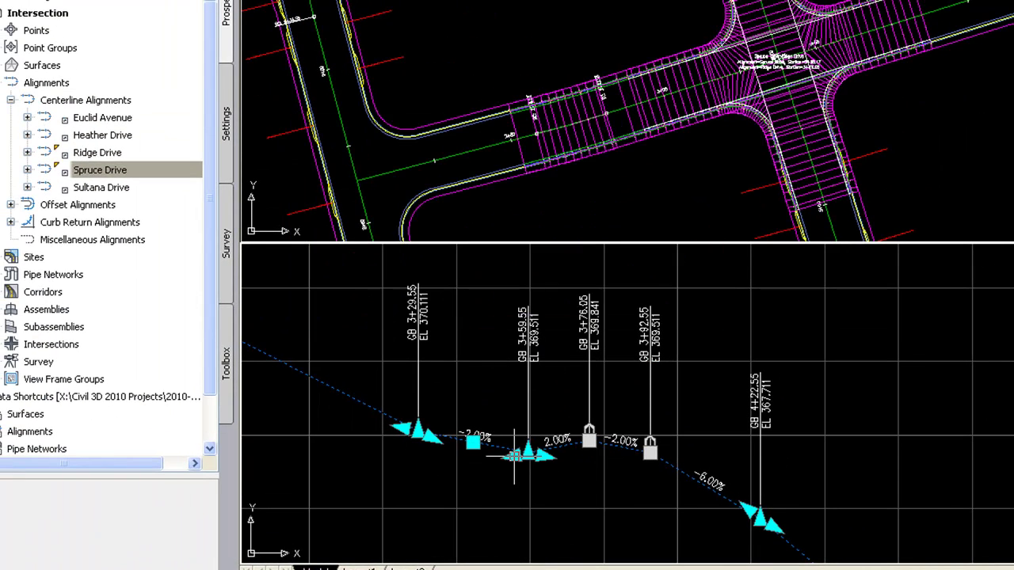
pyautogui.click(478, 463)
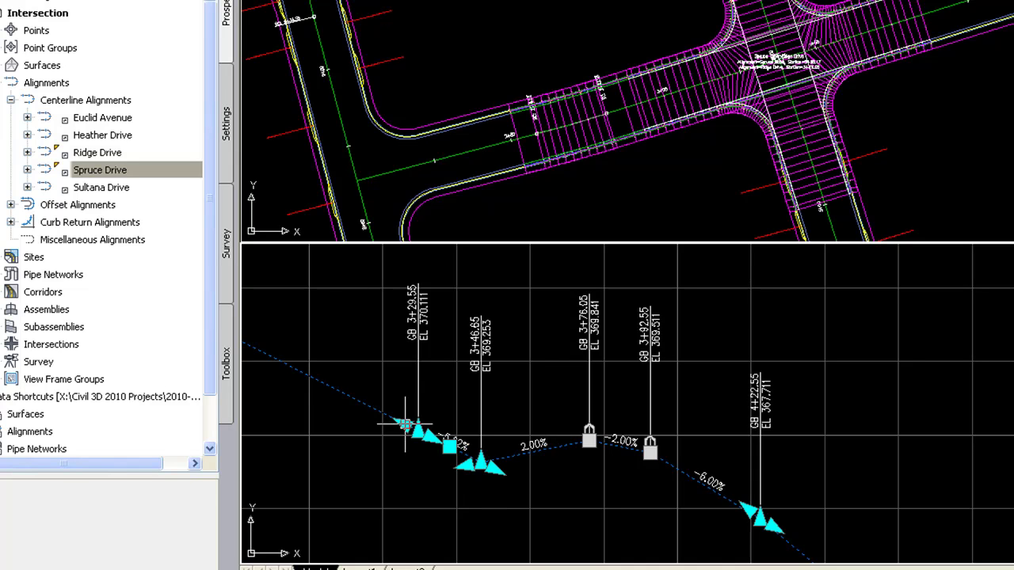
pyautogui.click(406, 426)
pyautogui.click(366, 402)
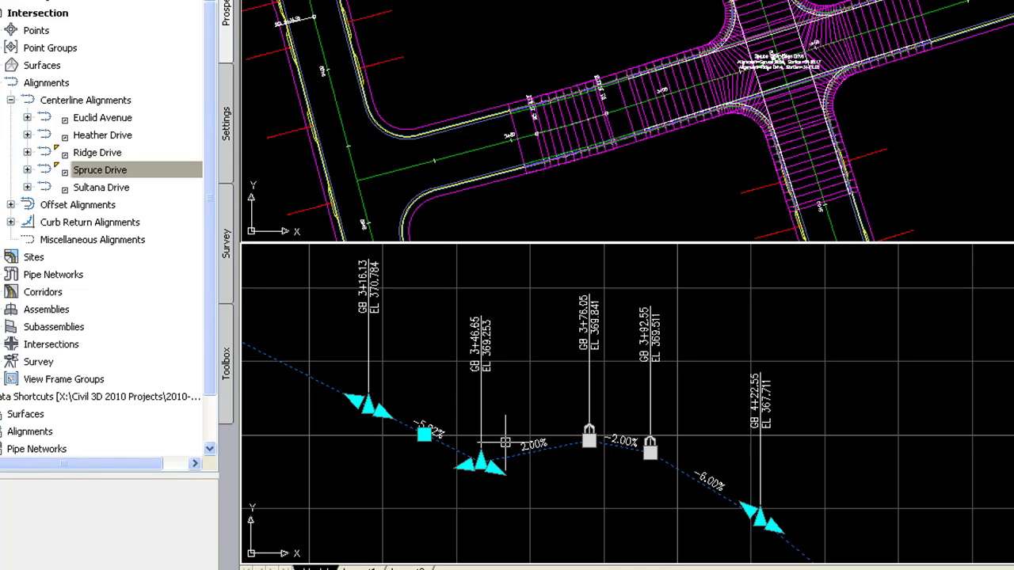
pyautogui.press('Escape')
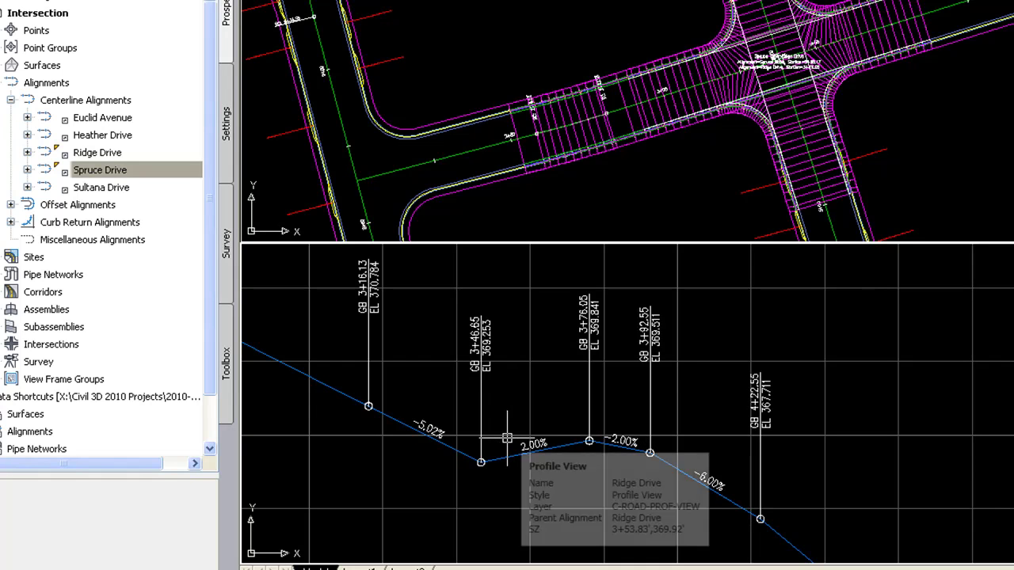
pyautogui.hotkey('ctrl', 'z')
pyautogui.hotkey('ctrl', 'z')
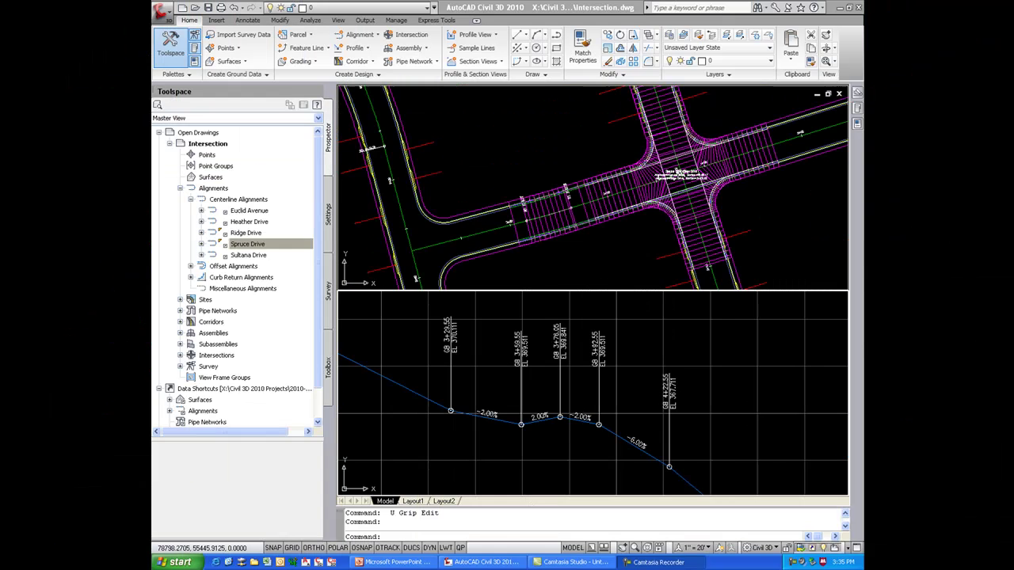
pyautogui.doubleClick(85, 100)
pyautogui.write('p')
pyautogui.press('Return')
pyautogui.moveTo(552, 148); pyautogui.dragTo(659, 180)
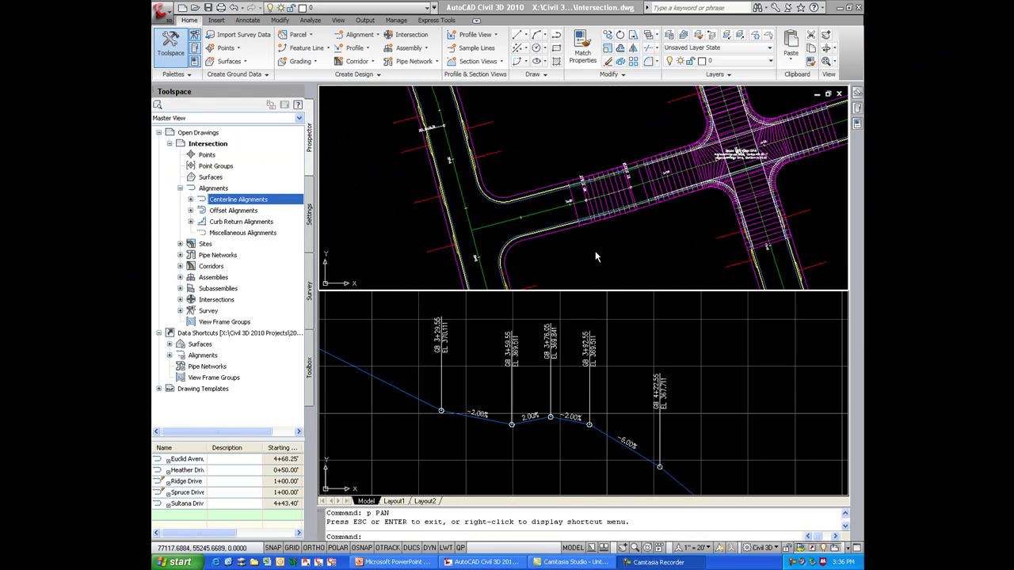
pyautogui.moveTo(496, 212)
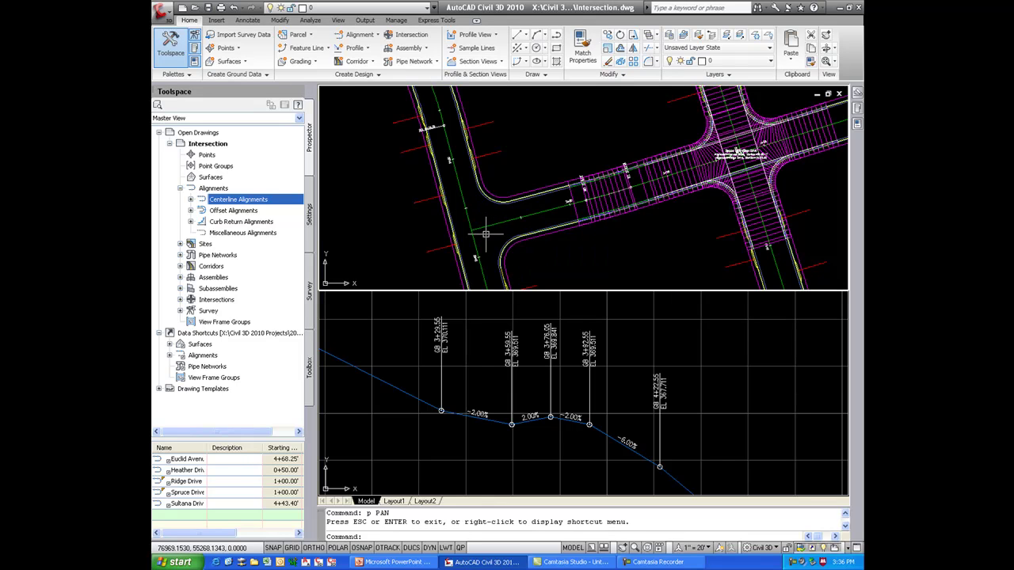
# Place a new intersection at the Sultana Drive–Ridge Drive centerline crossing
pyautogui.click(408, 36)
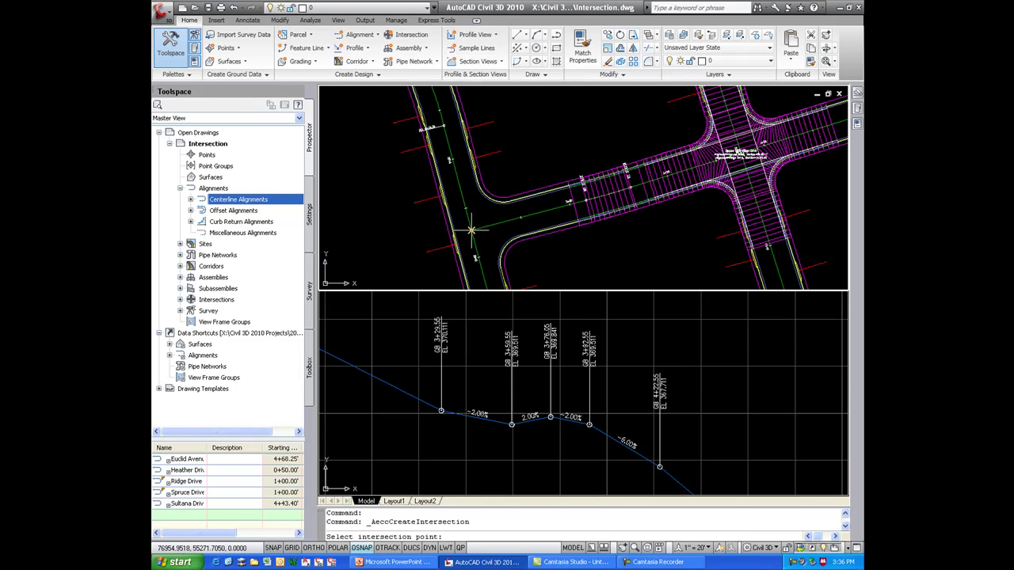
pyautogui.click(472, 230)
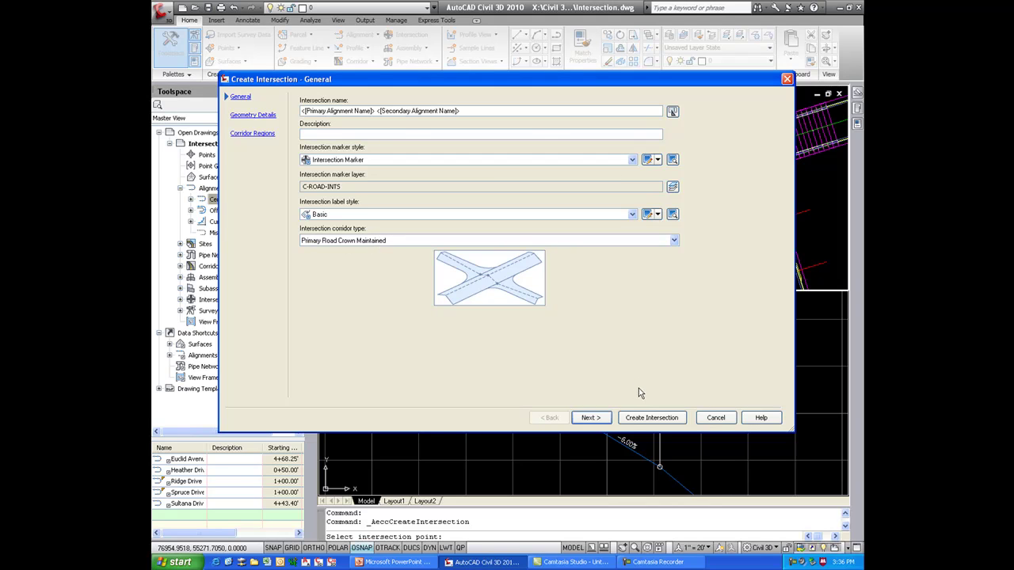
pyautogui.click(591, 417)
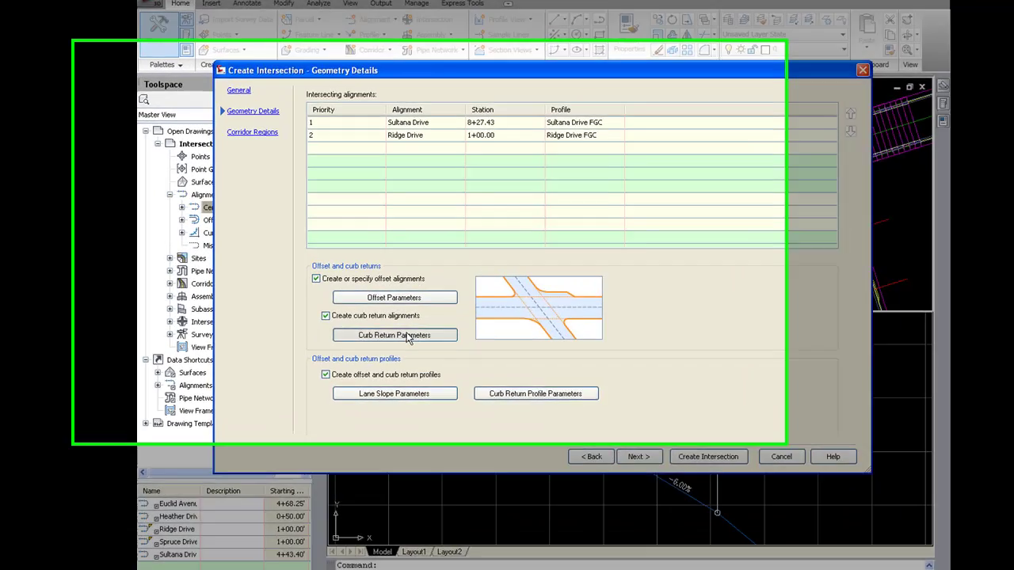
# Widen the SE quadrant's incoming lane into a turn lane with 50' transition and widening lengths
pyautogui.click(390, 311)
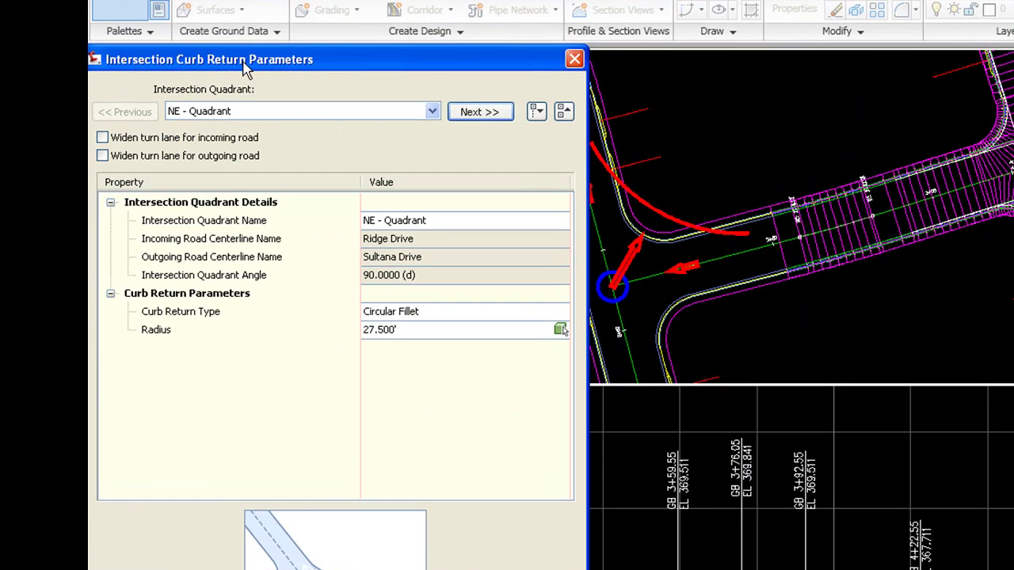
pyautogui.moveTo(245, 67); pyautogui.dragTo(265, 11)
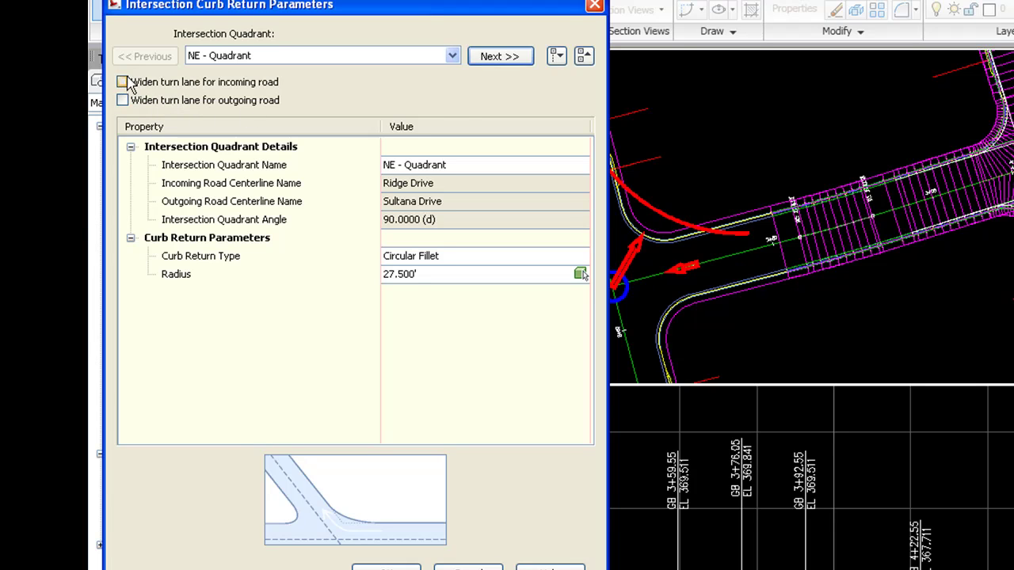
pyautogui.moveTo(467, 16); pyautogui.dragTo(461, 79)
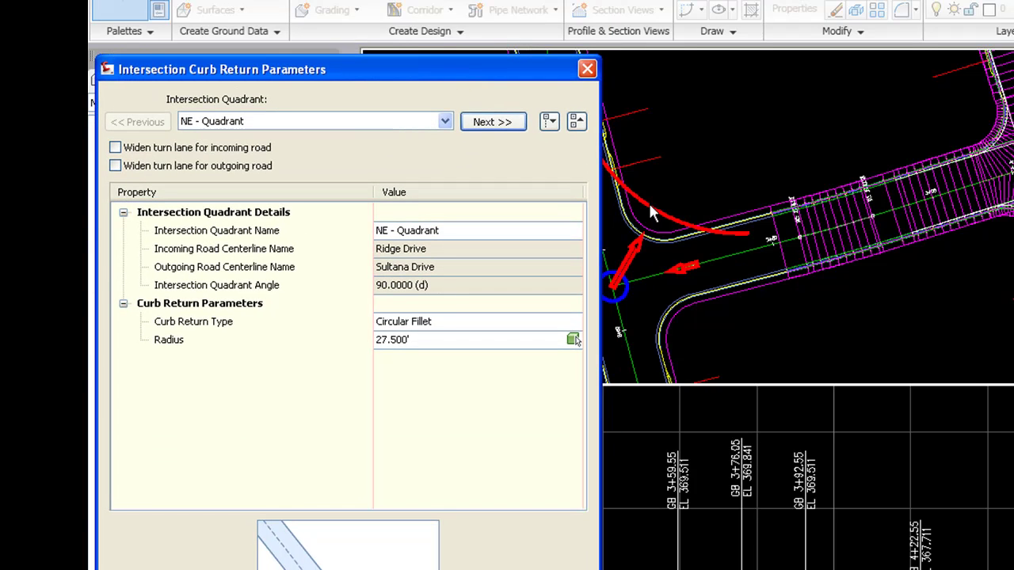
pyautogui.click(498, 121)
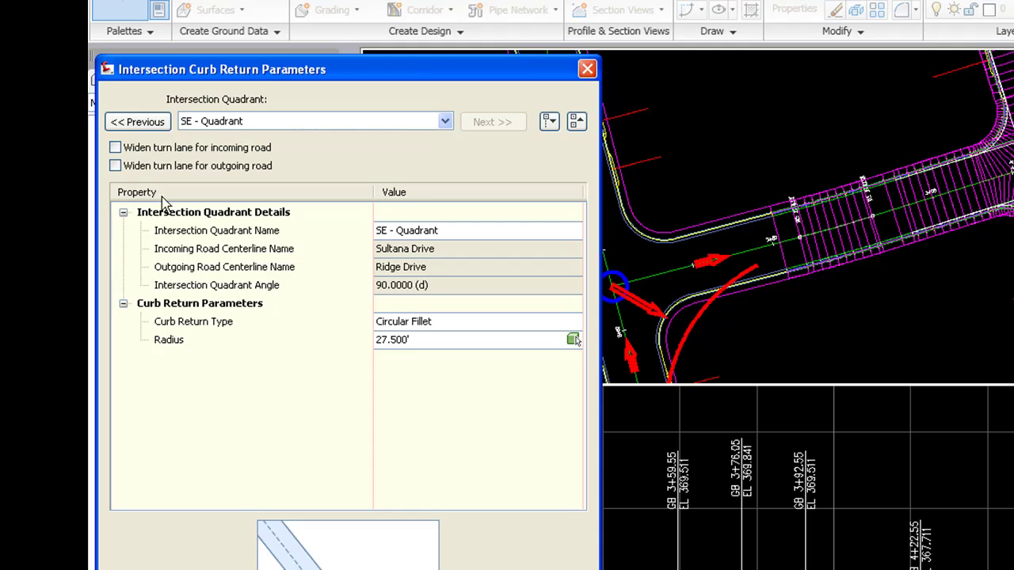
pyautogui.click(125, 148)
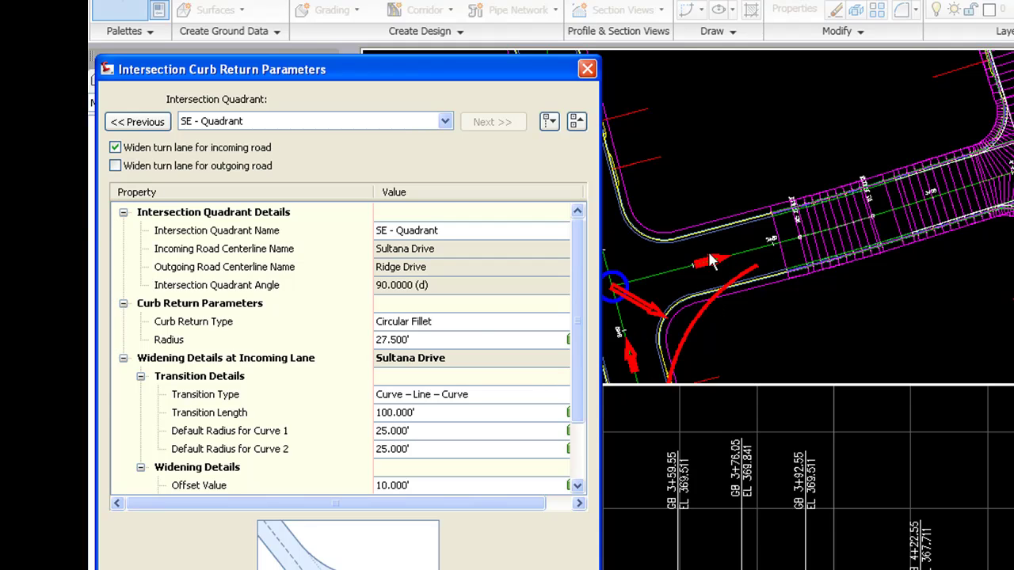
pyautogui.click(450, 414)
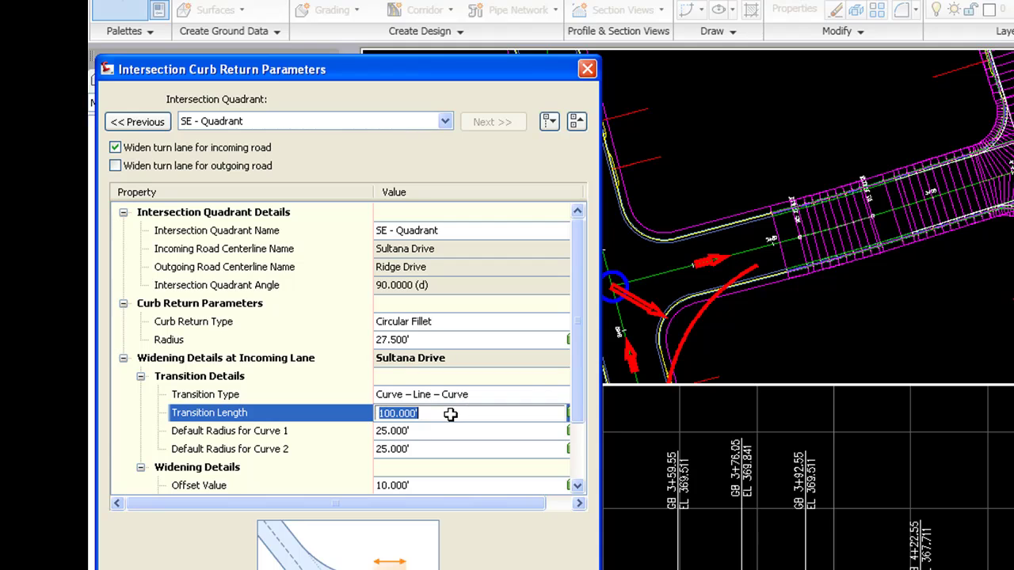
pyautogui.write('50')
pyautogui.press('Return')
pyautogui.scroll(-2, 450, 413)
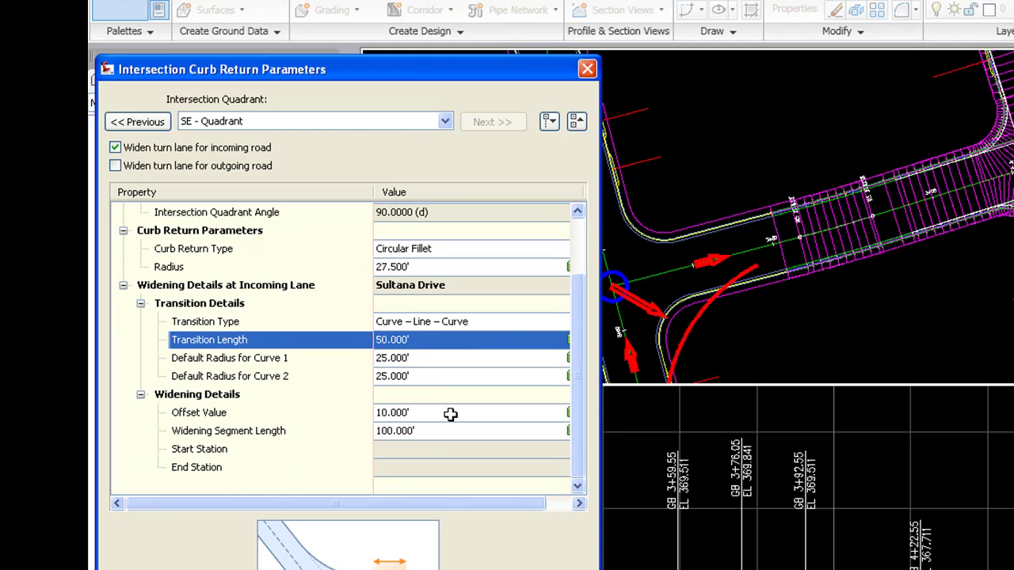
pyautogui.click(422, 430)
pyautogui.write('50')
pyautogui.press('Return')
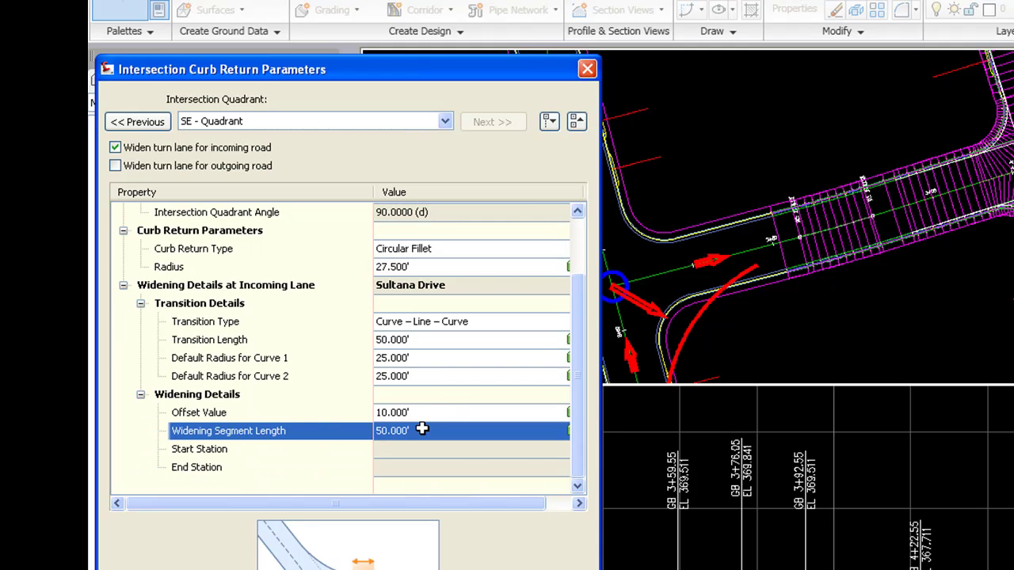
pyautogui.scroll(2, 427, 406)
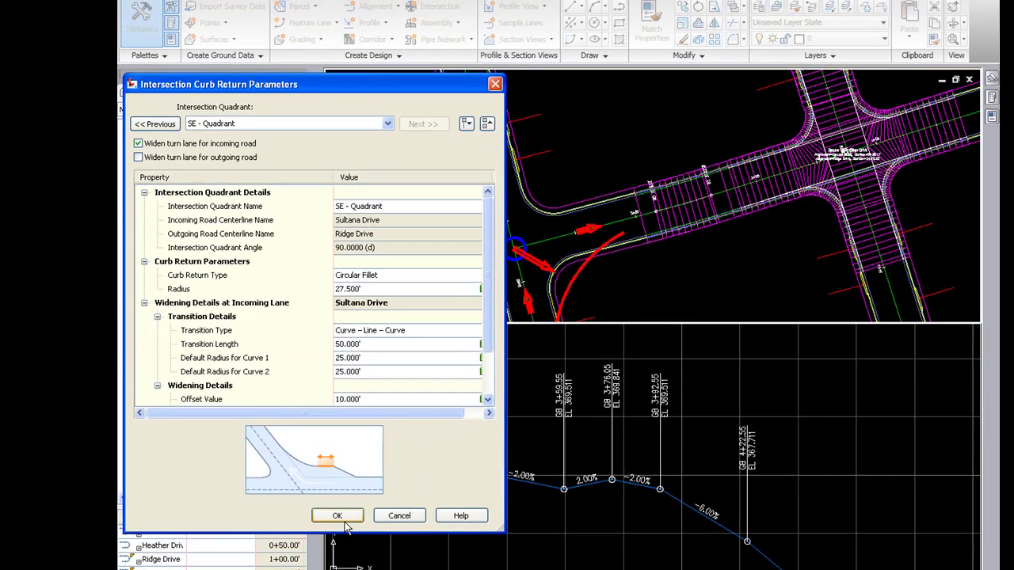
pyautogui.click(339, 518)
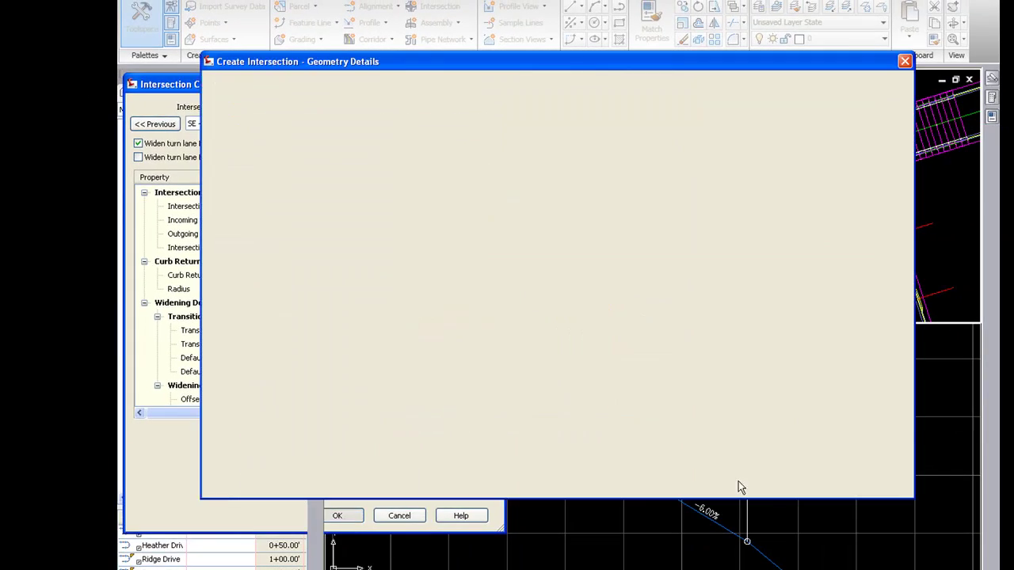
# Add the intersection to the existing Roadway Model corridor and create it
pyautogui.click(662, 481)
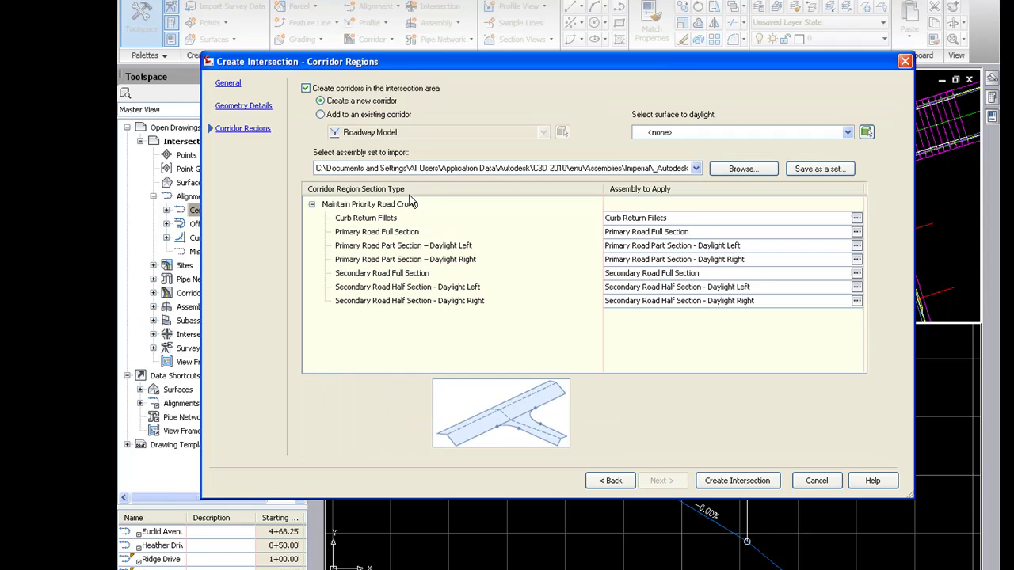
pyautogui.click(343, 115)
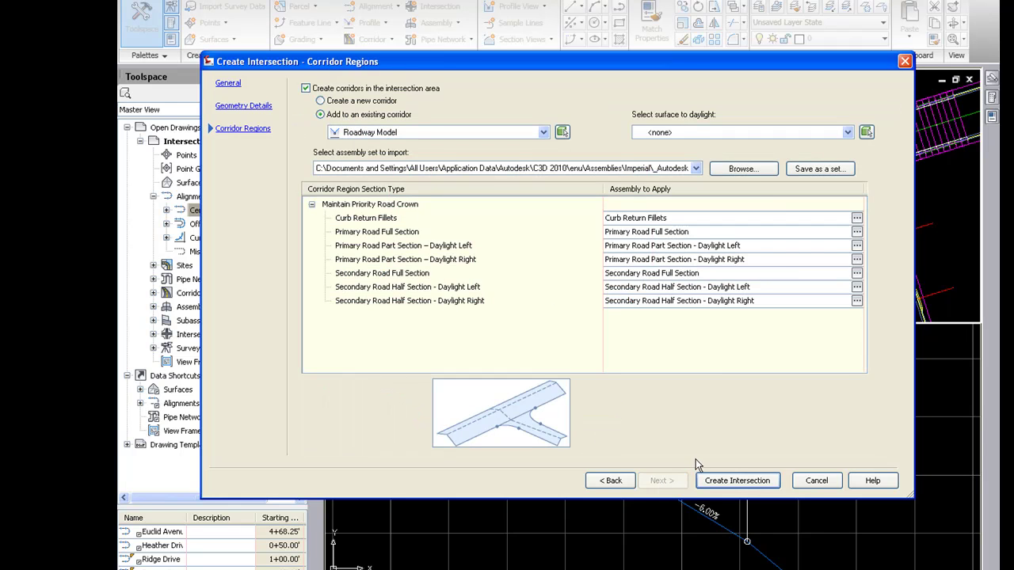
pyautogui.click(737, 481)
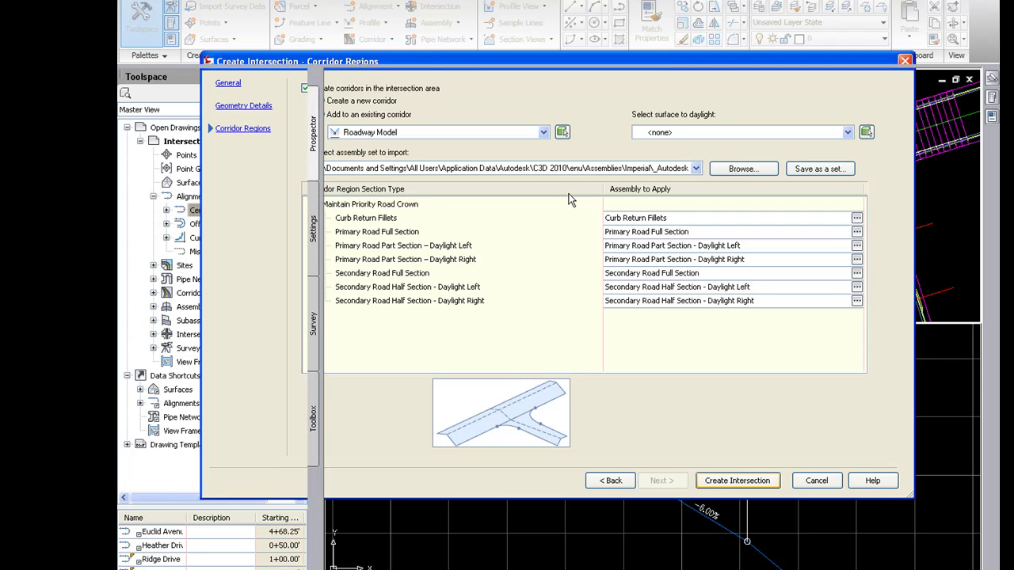
pyautogui.scroll(5, 533, 184)
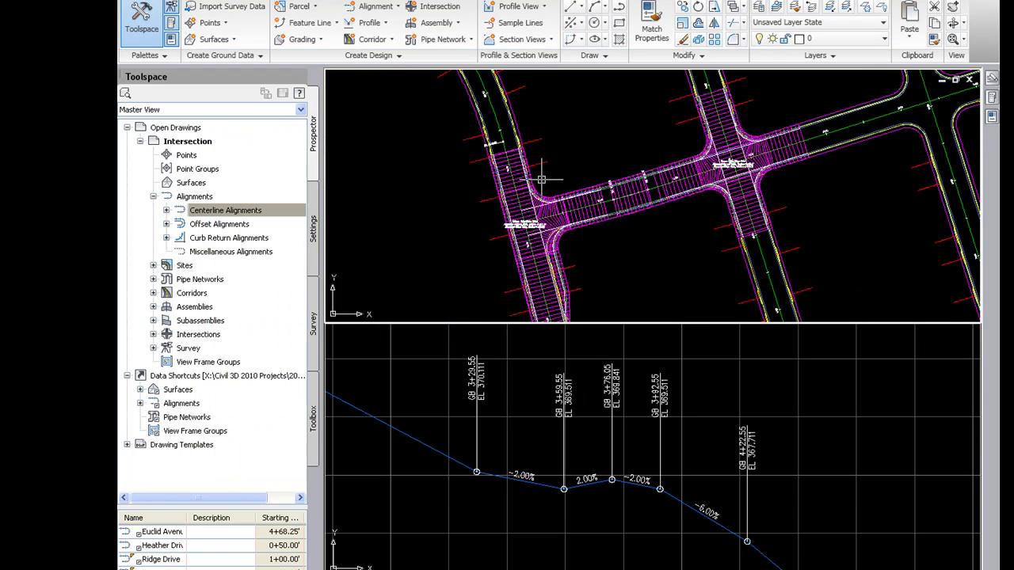
pyautogui.scroll(-2, 519, 220)
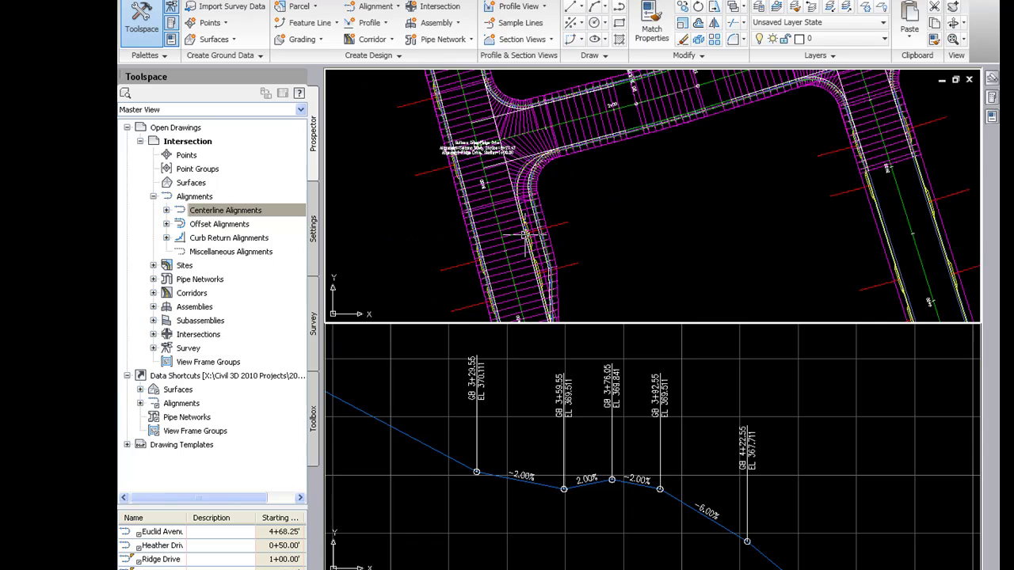
pyautogui.scroll(2, 523, 224)
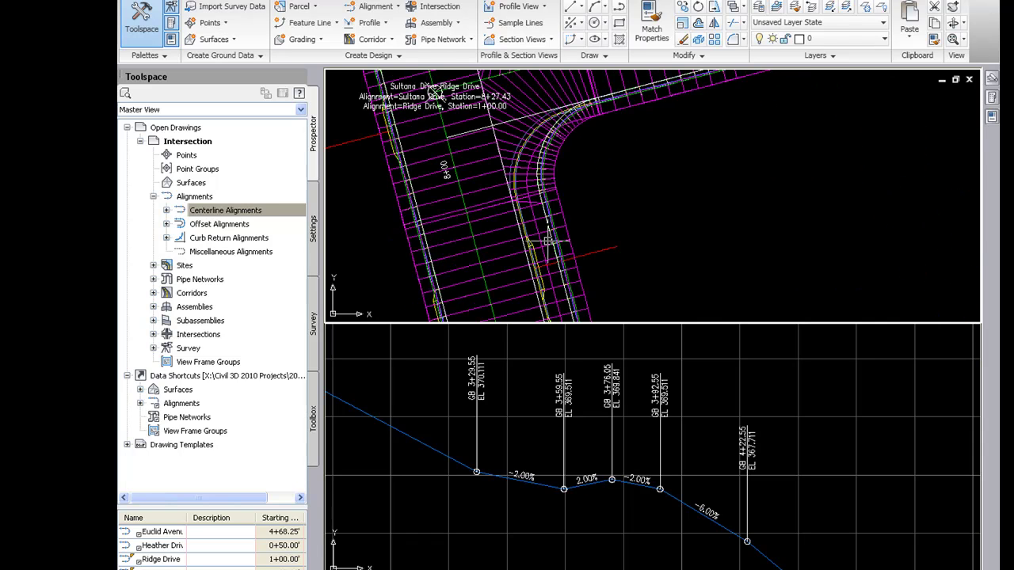
pyautogui.scroll(-3, 475, 278)
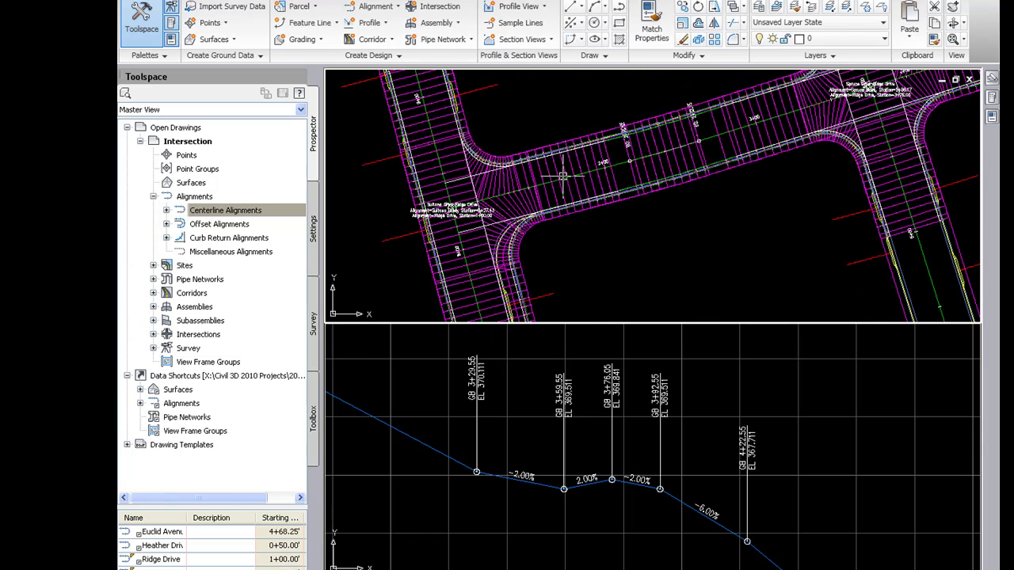
pyautogui.scroll(2, 460, 162)
pyautogui.scroll(1, 499, 293)
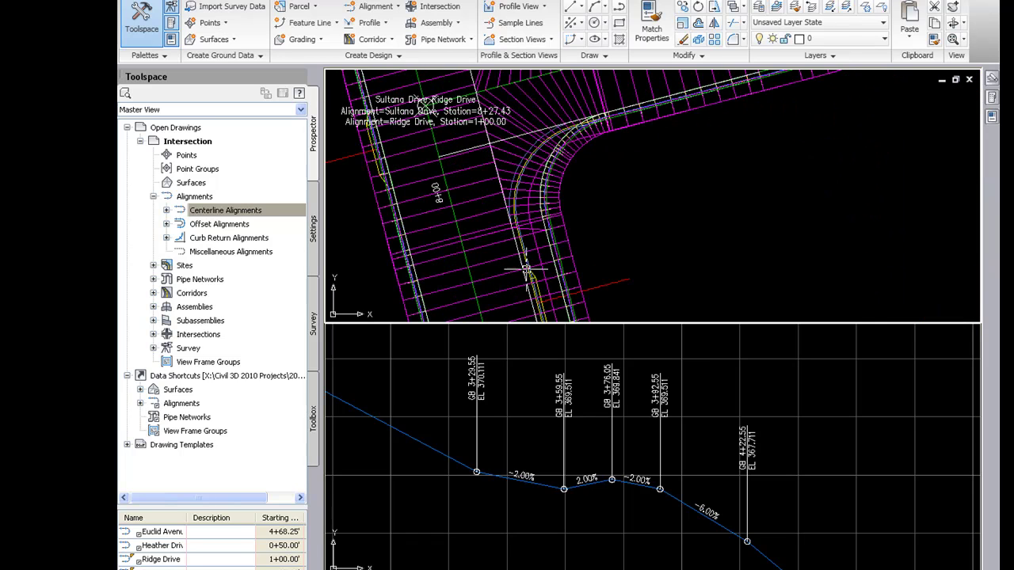
pyautogui.scroll(-2, 507, 182)
pyautogui.scroll(1, 523, 281)
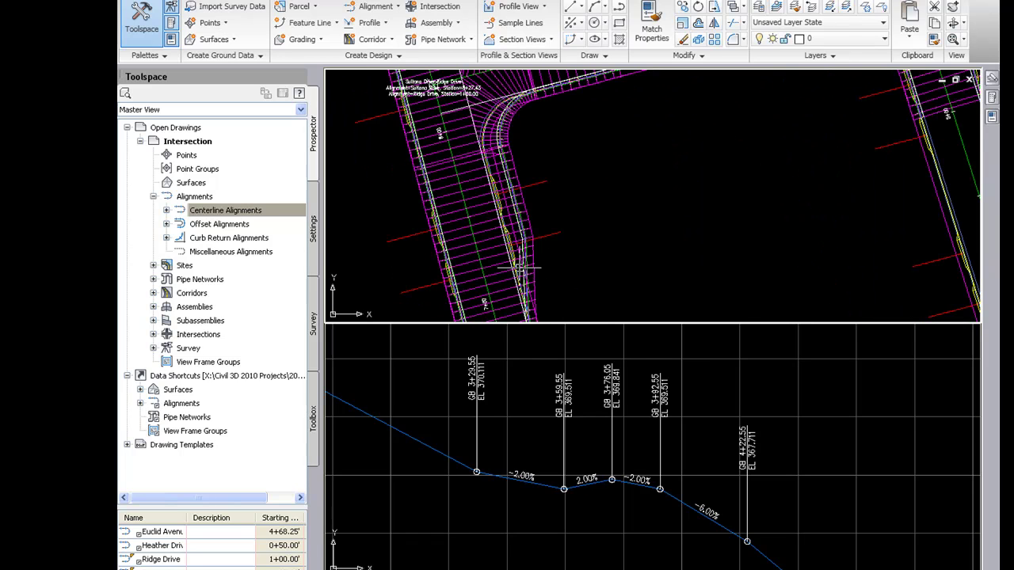
pyautogui.scroll(-2, 529, 88)
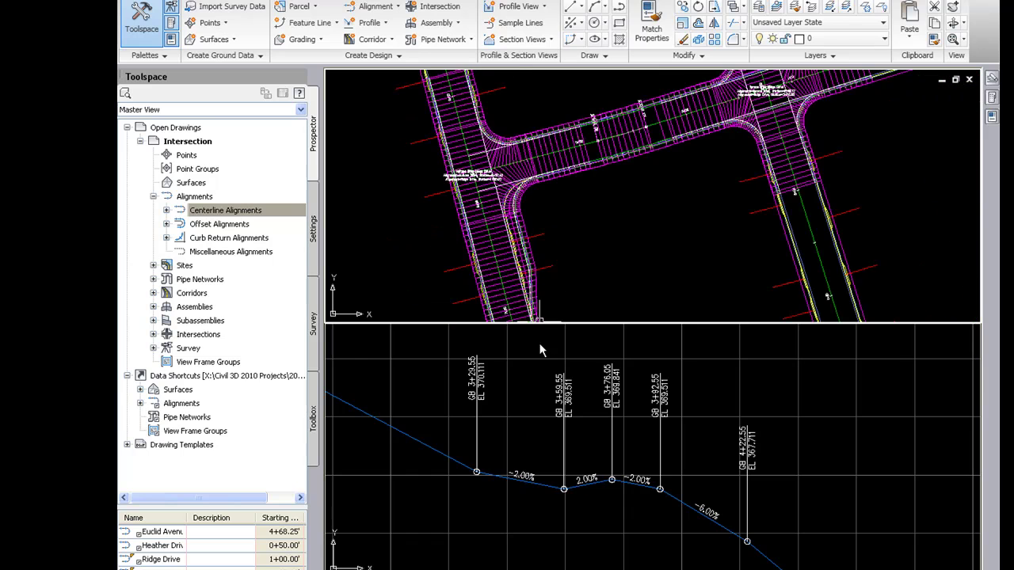
pyautogui.scroll(1, 428, 123)
pyautogui.scroll(-1, 563, 182)
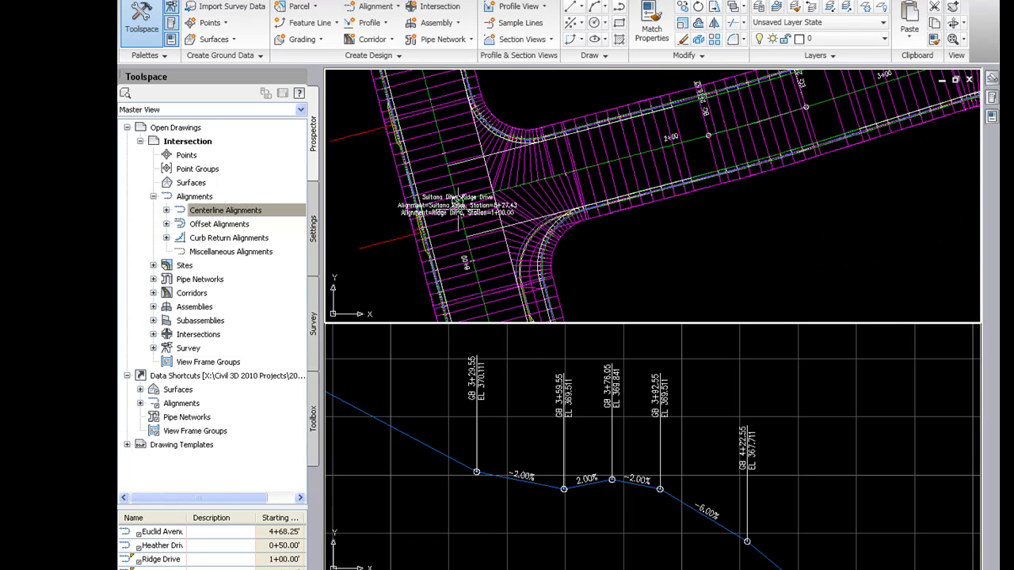
pyautogui.scroll(1, 460, 230)
pyautogui.scroll(-2, 475, 226)
pyautogui.scroll(2, 503, 197)
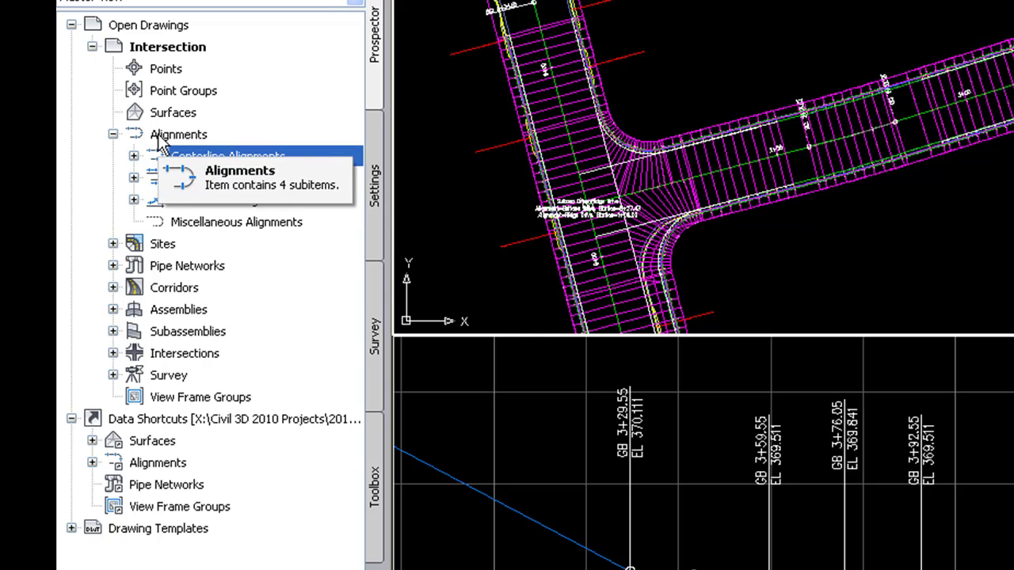
# Expand the Centerline, Offset and Curb Return Alignments lists in Prospector, then collapse Alignments
pyautogui.click(162, 136)
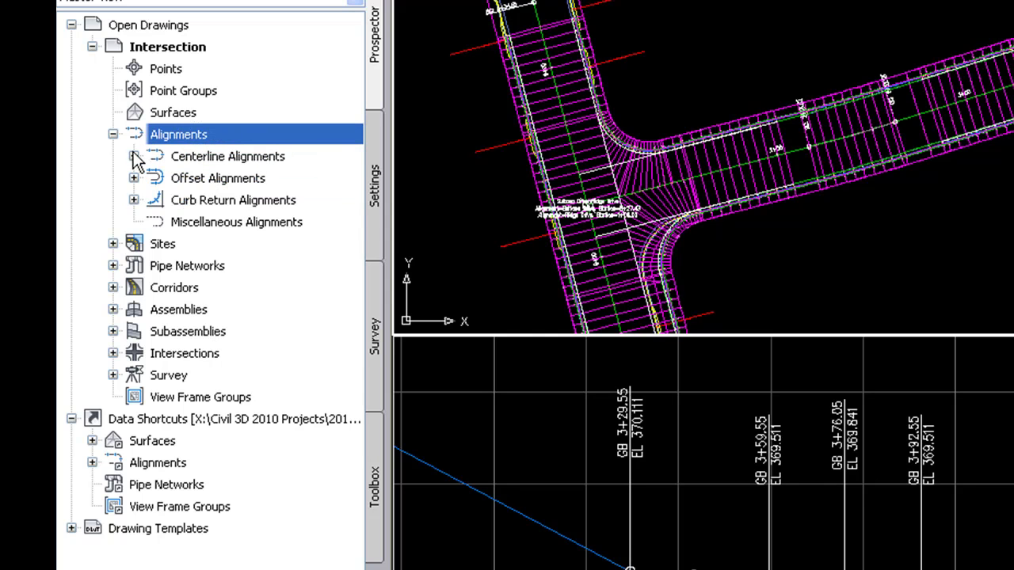
pyautogui.click(134, 156)
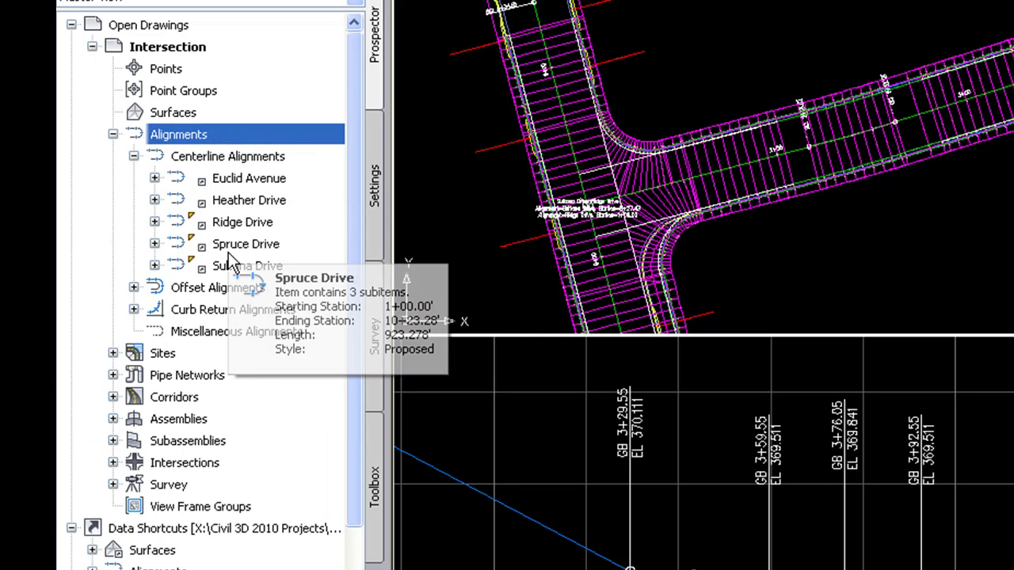
pyautogui.click(134, 287)
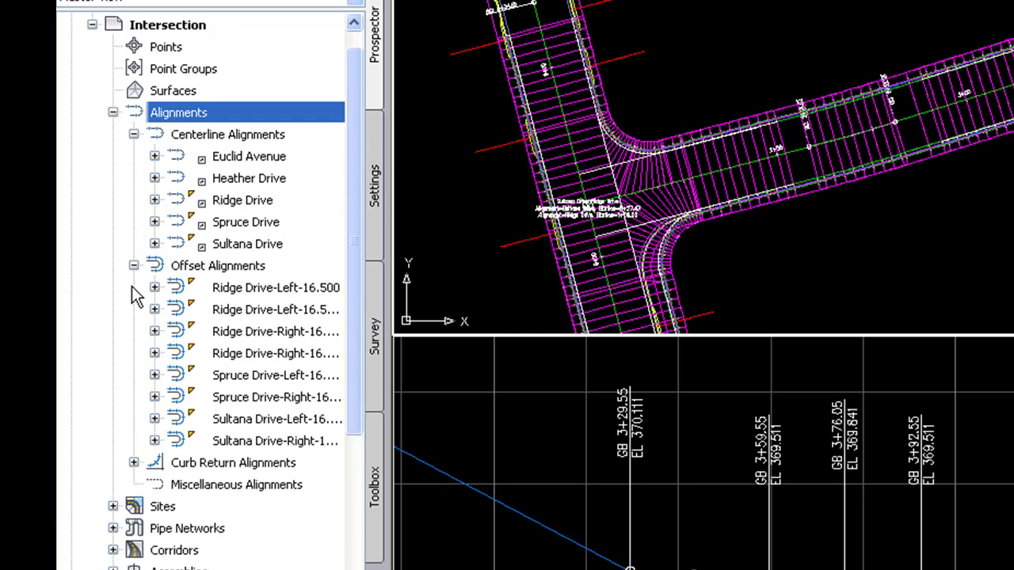
pyautogui.click(134, 397)
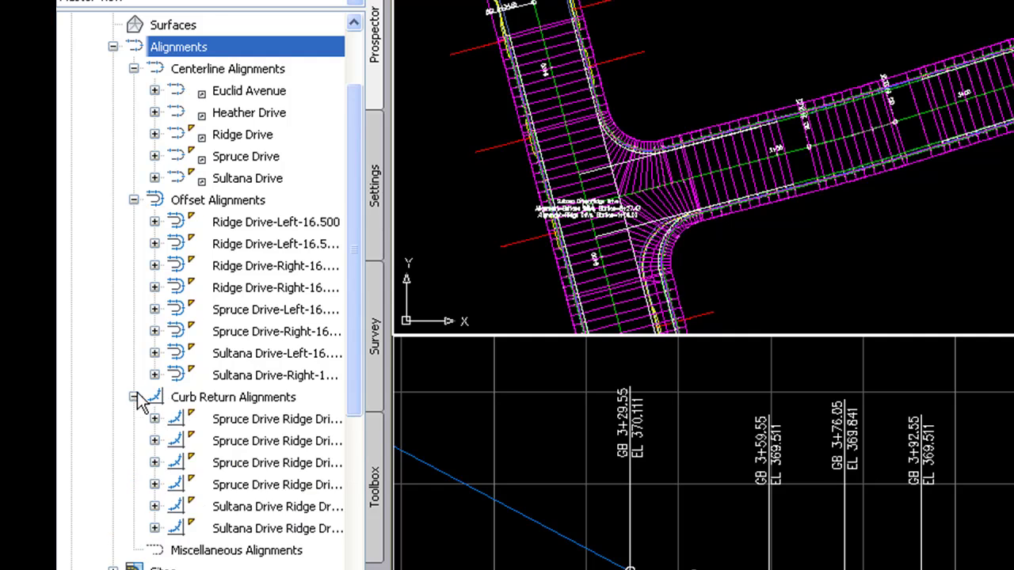
pyautogui.scroll(1, 169, 412)
pyautogui.click(113, 46)
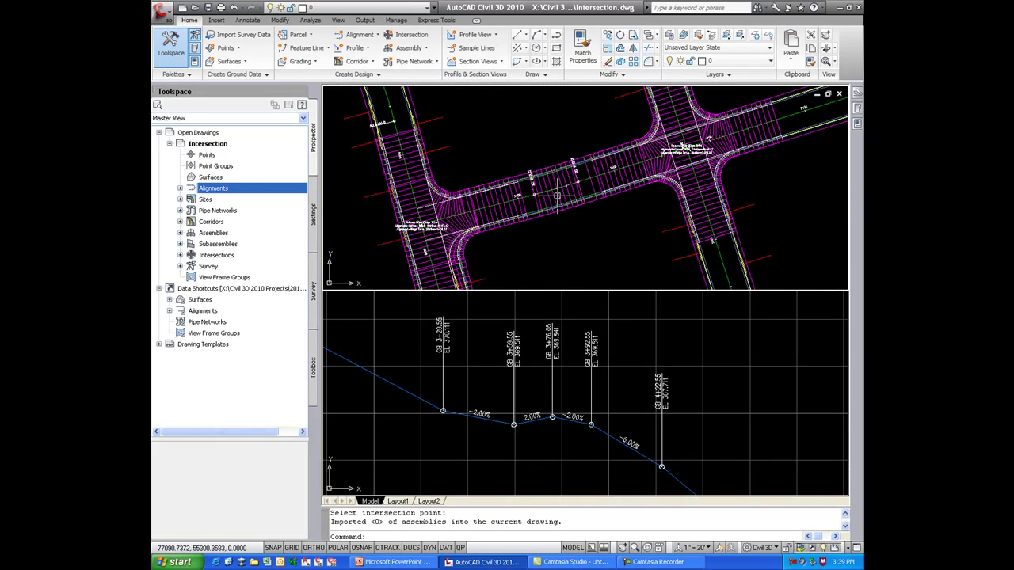
# Create a Roadway Model corridor surface built from the Top links
pyautogui.moveTo(557, 195)
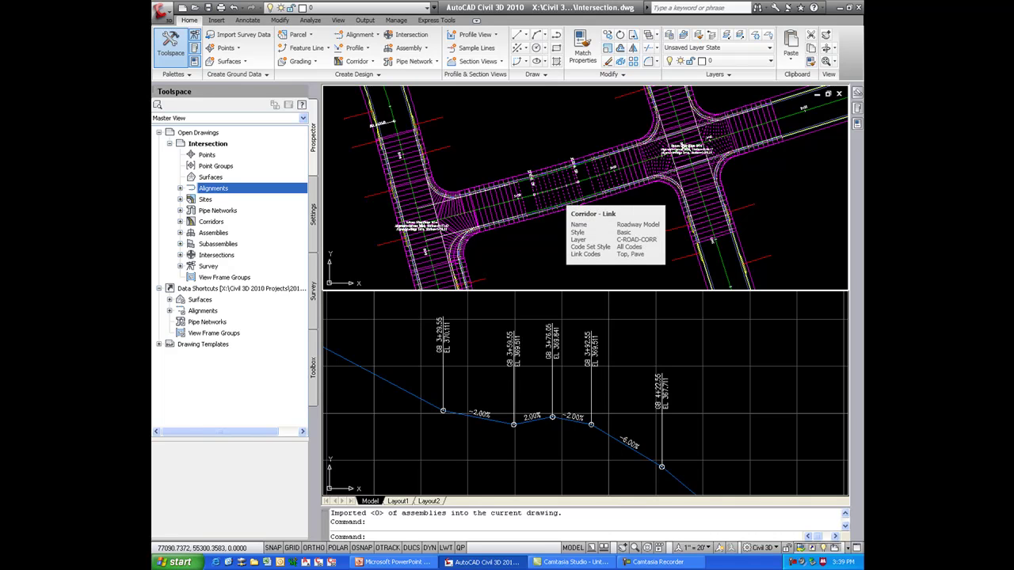
pyautogui.click(557, 195)
pyautogui.rightClick(559, 198)
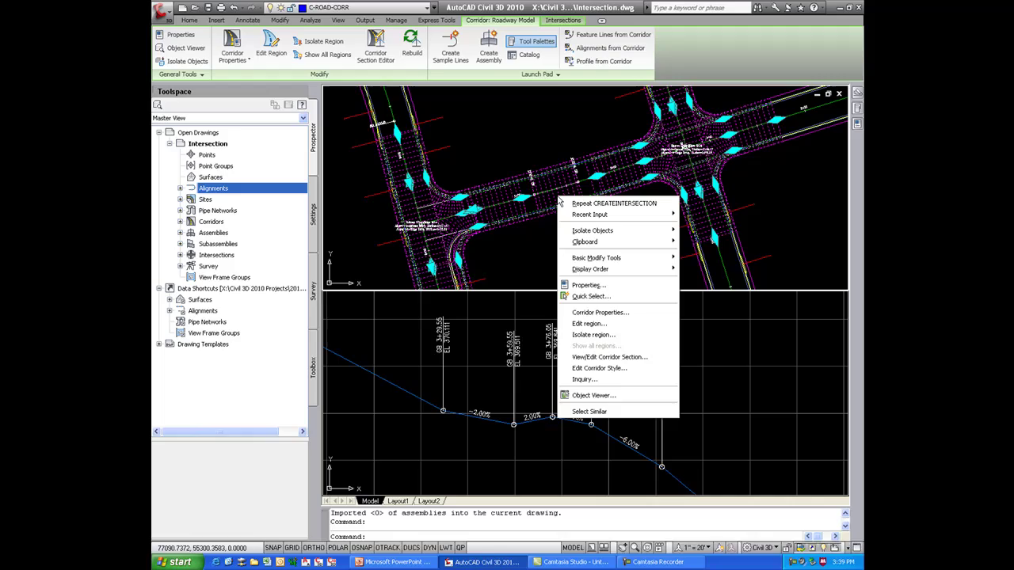
pyautogui.click(633, 316)
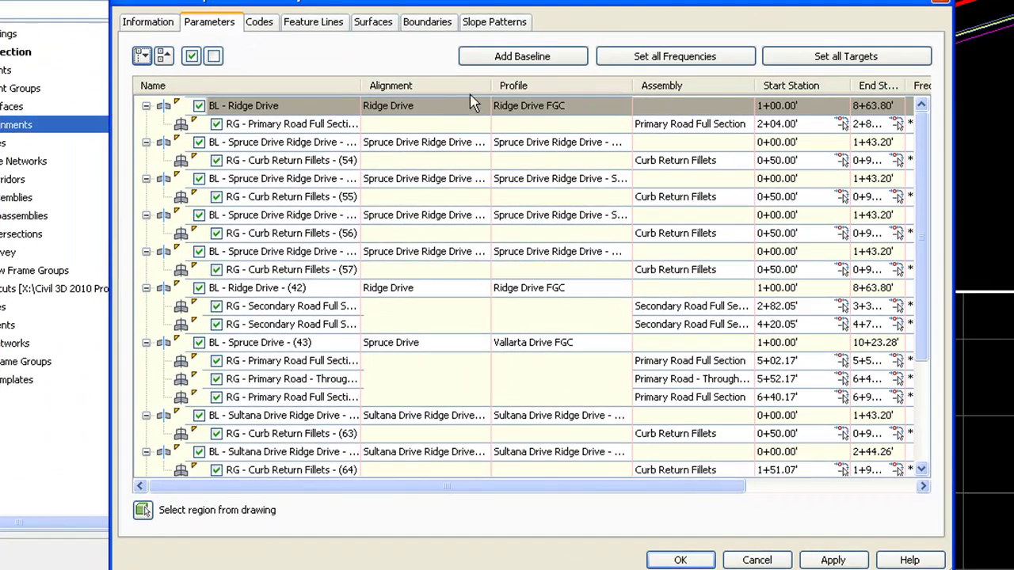
pyautogui.moveTo(490, 5); pyautogui.dragTo(491, 20)
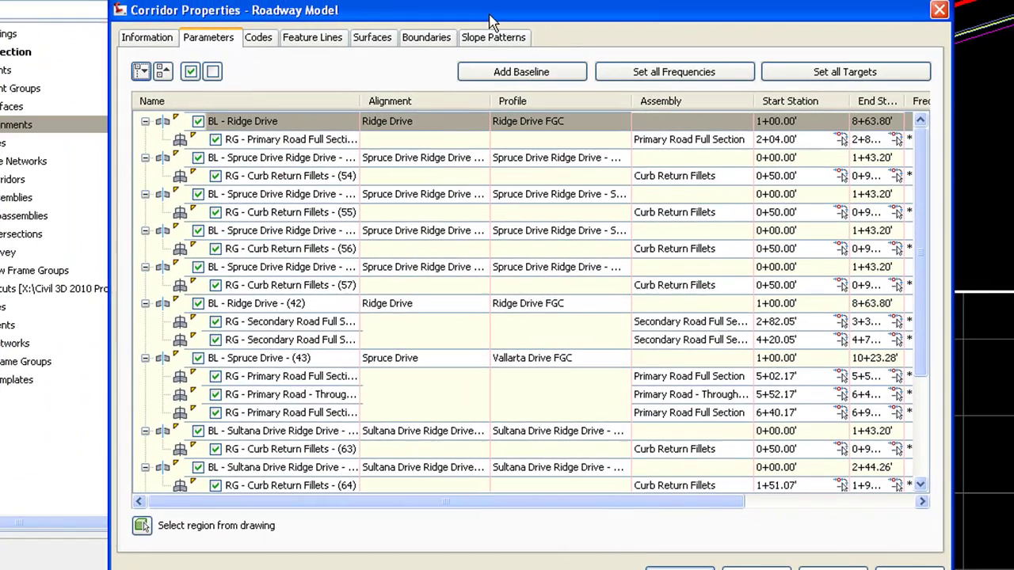
pyautogui.click(370, 40)
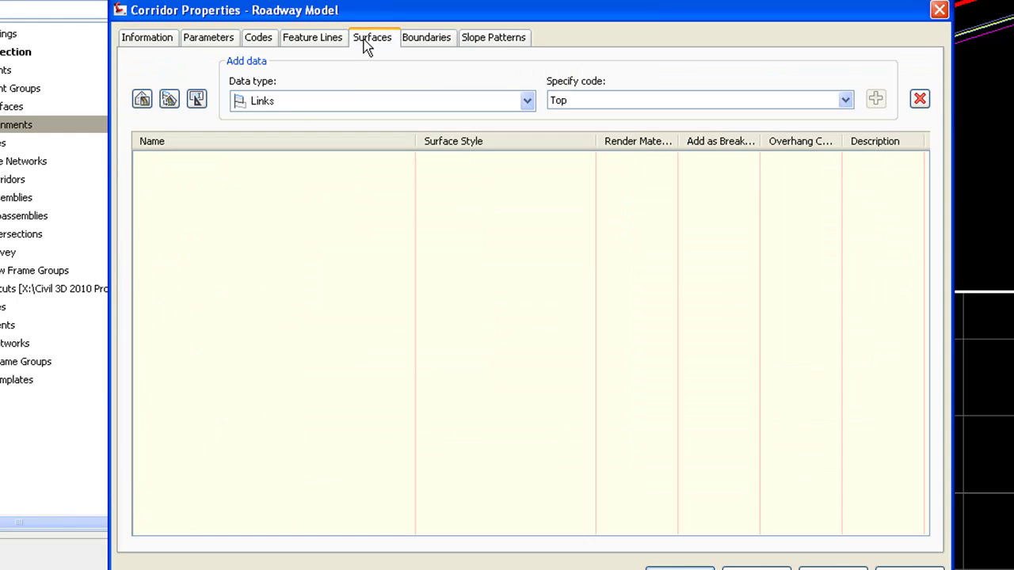
pyautogui.click(141, 100)
pyautogui.click(875, 96)
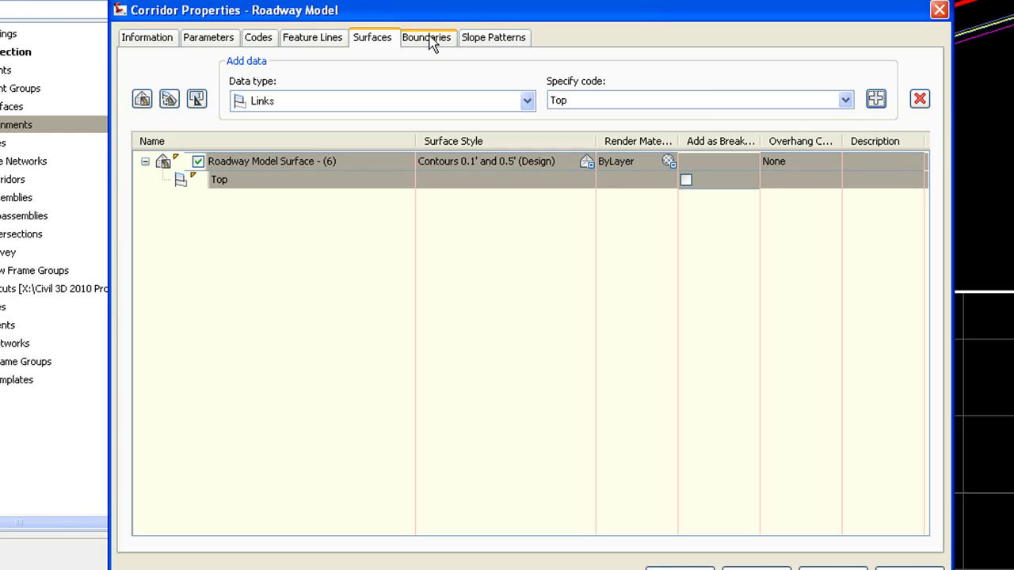
# Set the corridor surface style to Contours 1' and 5' (Design)
pyautogui.click(544, 165)
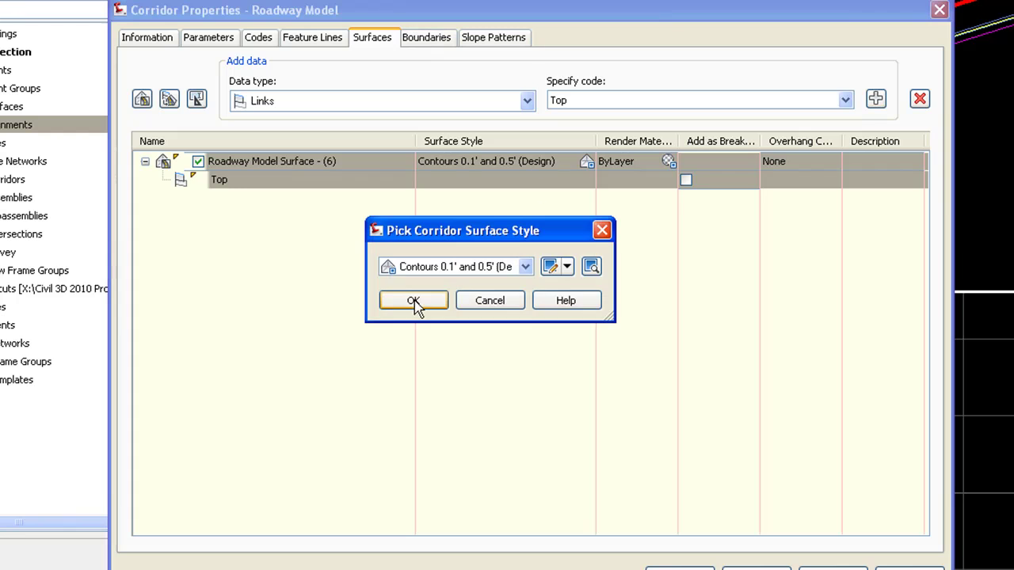
pyautogui.click(439, 267)
pyautogui.click(432, 344)
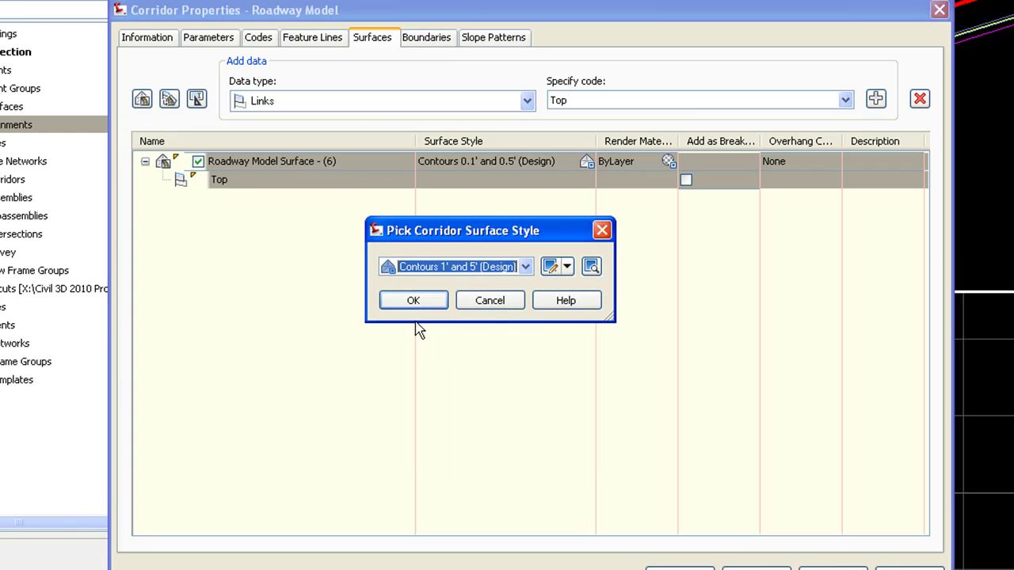
pyautogui.click(416, 300)
# Use the corridor extents as the surface's outer boundary
pyautogui.click(418, 40)
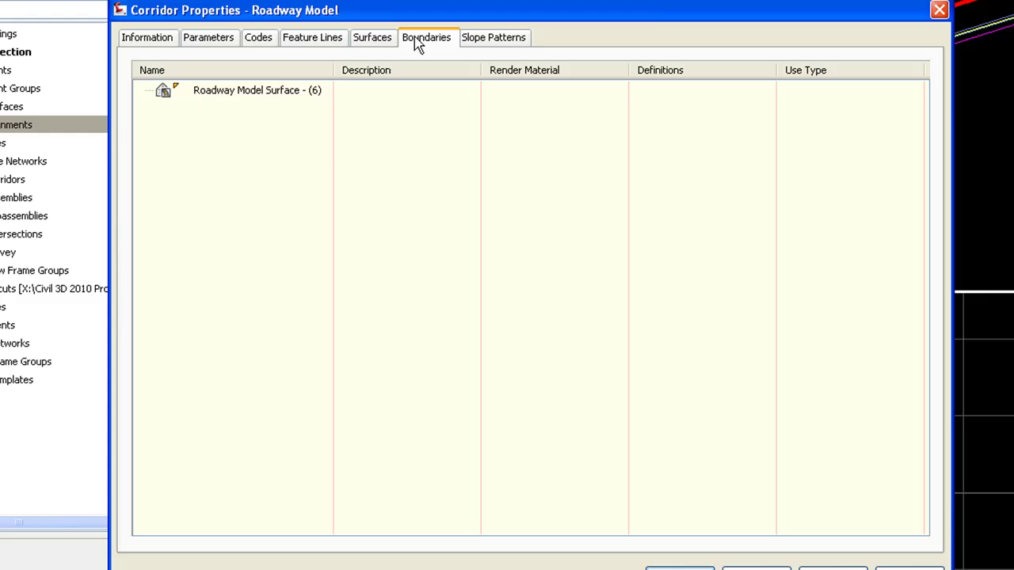
pyautogui.rightClick(262, 93)
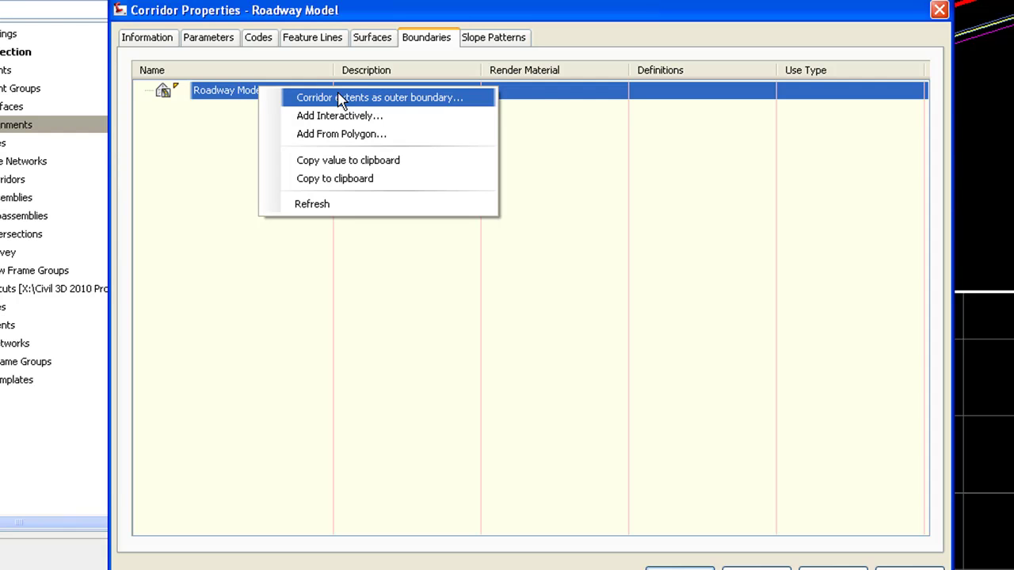
pyautogui.click(341, 97)
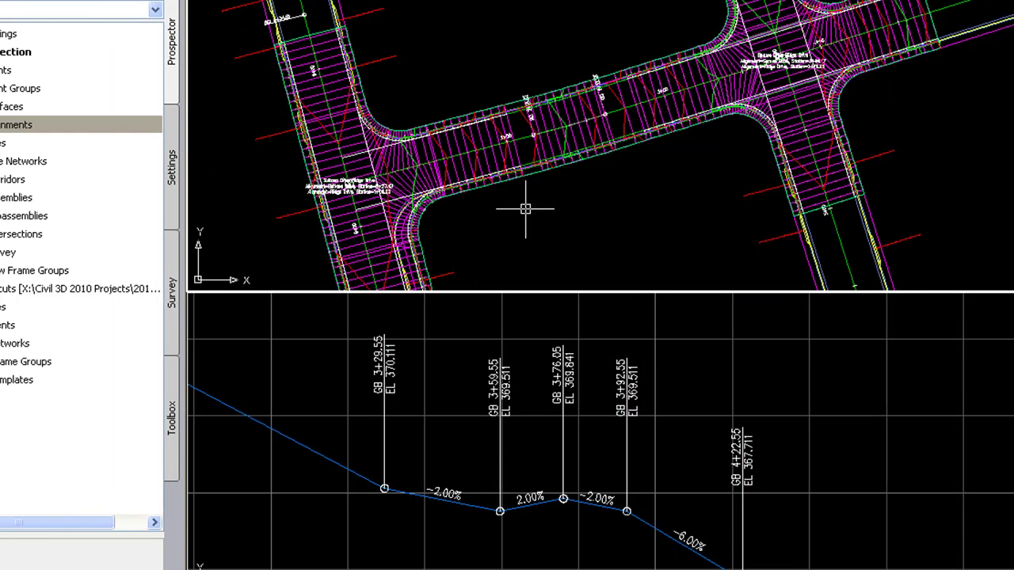
# Zoom around the rebuilt Roadway Model corridor, then orbit it into a 3D isometric view
pyautogui.scroll(5, 513, 151)
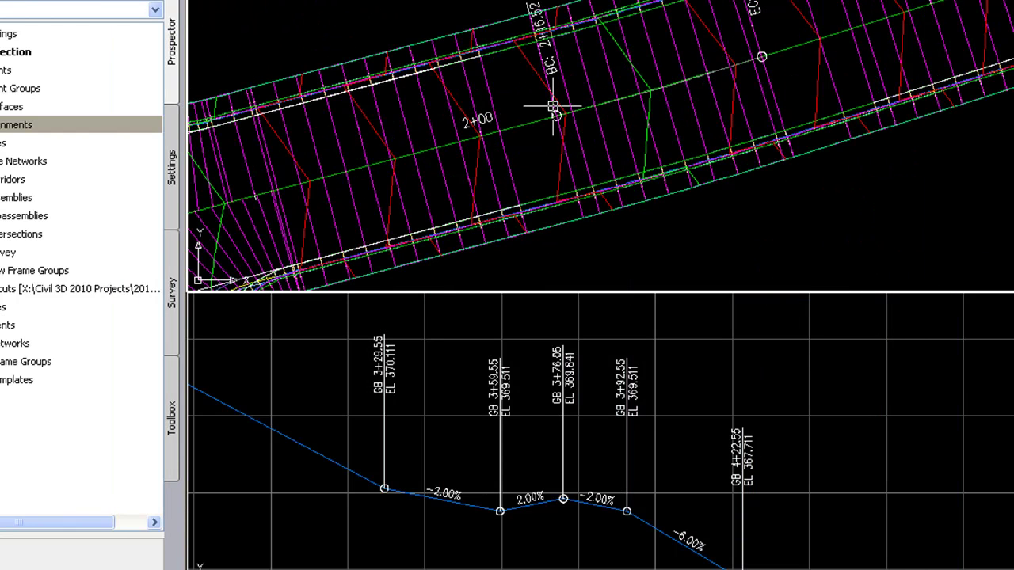
pyautogui.scroll(-3, 454, 131)
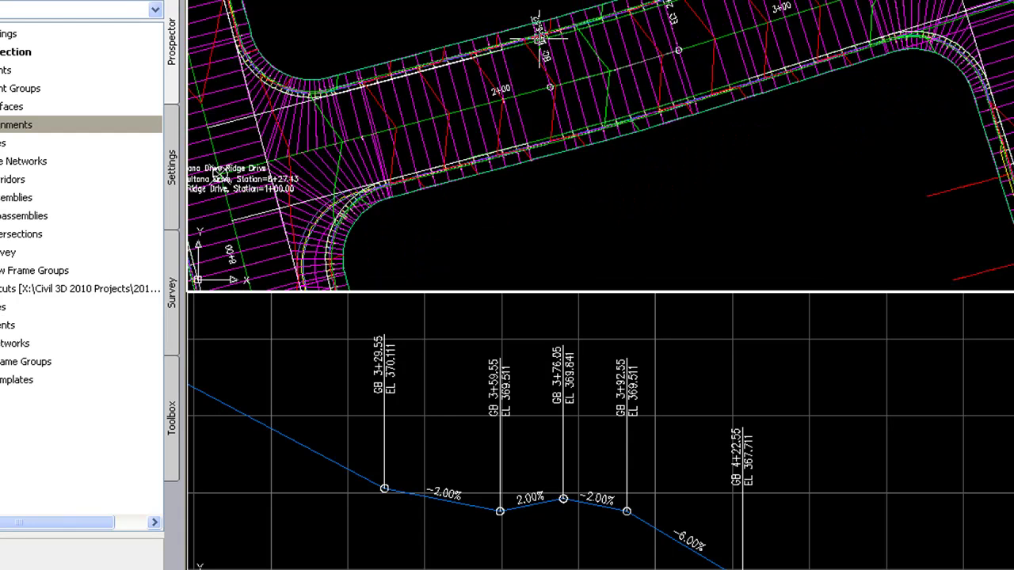
pyautogui.scroll(3, 356, 235)
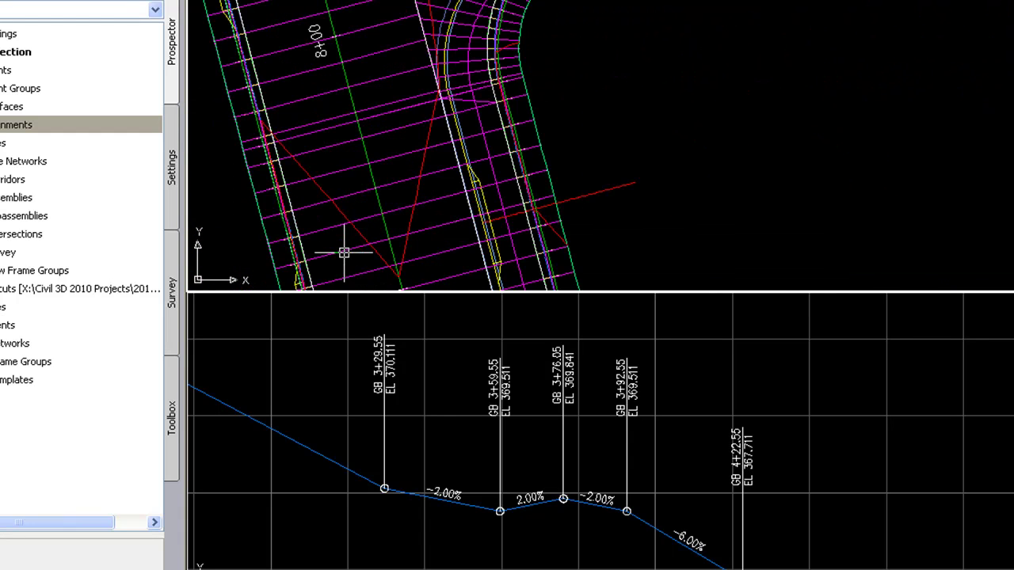
pyautogui.scroll(-2, 344, 253)
pyautogui.scroll(-2, 365, 175)
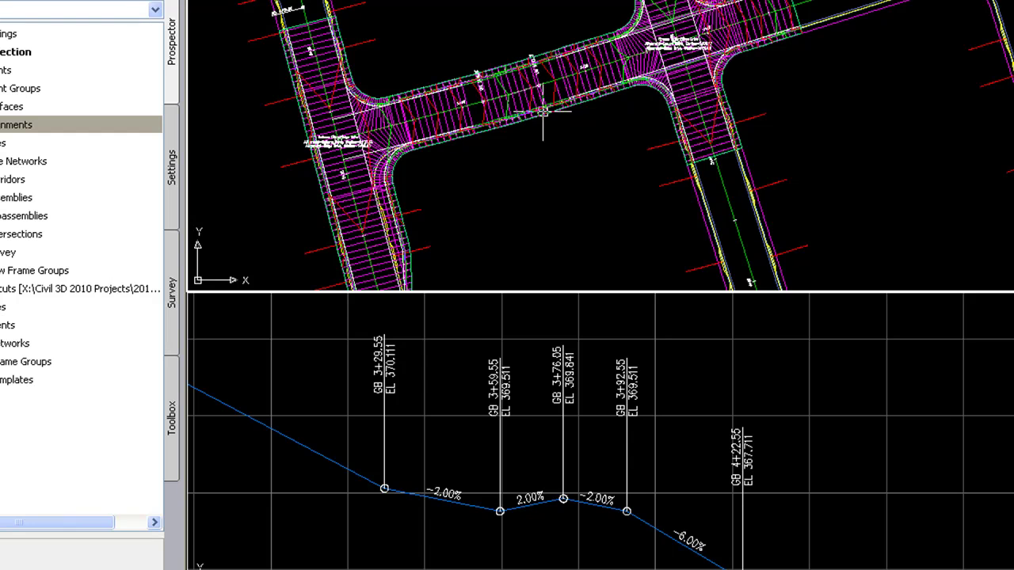
pyautogui.scroll(2, 540, 115)
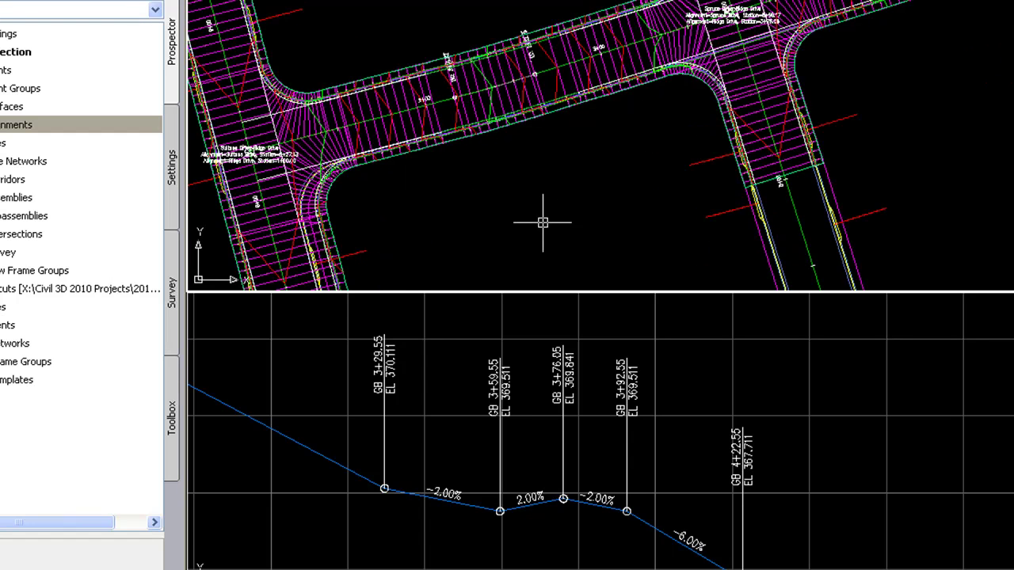
pyautogui.scroll(-2, 541, 224)
pyautogui.scroll(2, 584, 137)
pyautogui.scroll(2, 589, 130)
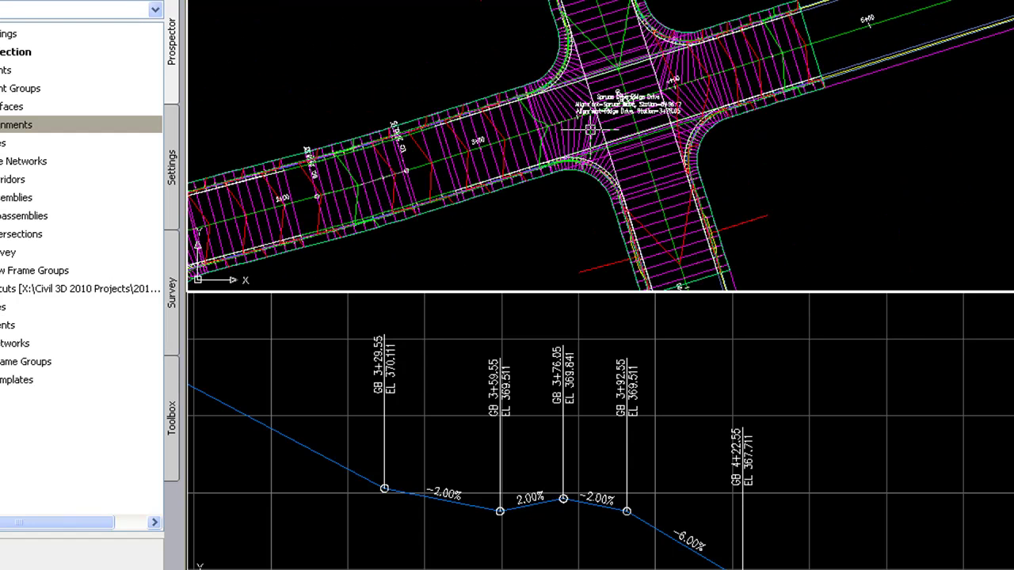
pyautogui.scroll(-2, 749, 29)
pyautogui.scroll(3, 606, 52)
pyautogui.scroll(-2, 574, 102)
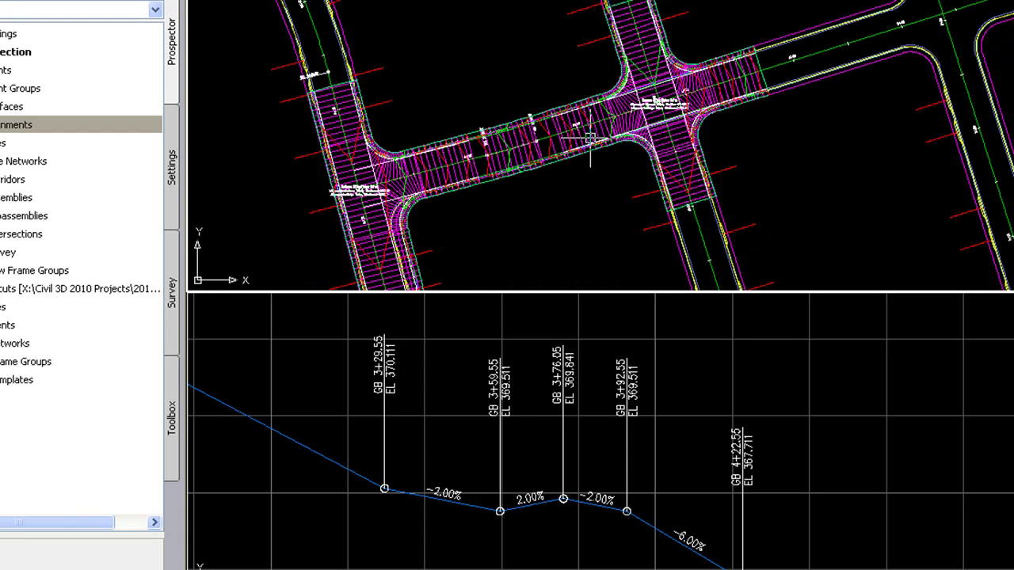
pyautogui.scroll(1, 476, 119)
pyautogui.moveTo(510, 104)
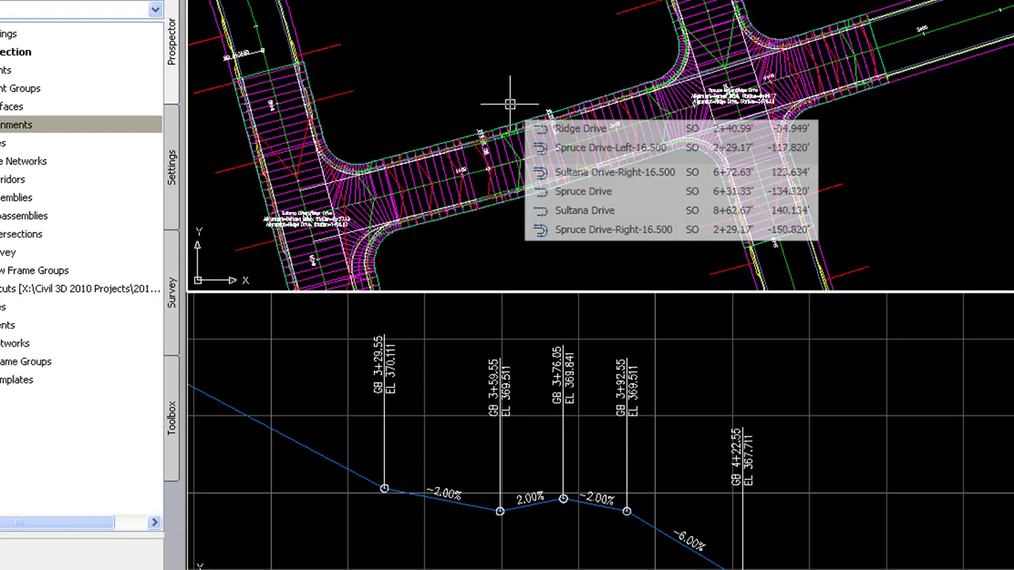
pyautogui.keyDown('shift'); pyautogui.moveTo(523, 102); pyautogui.dragTo(554, 135, button='middle'); pyautogui.keyUp('shift')
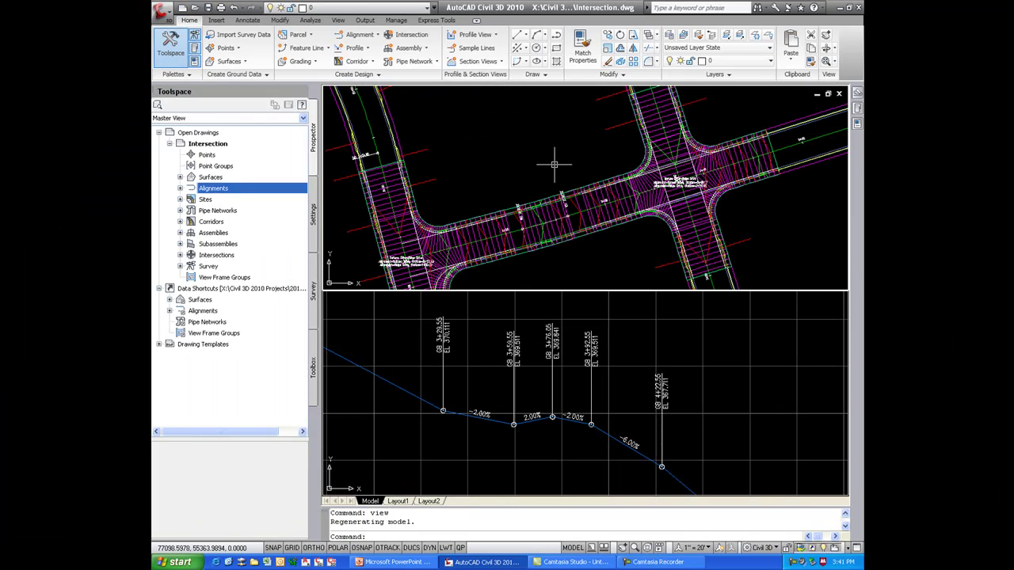
pyautogui.moveTo(553, 165)
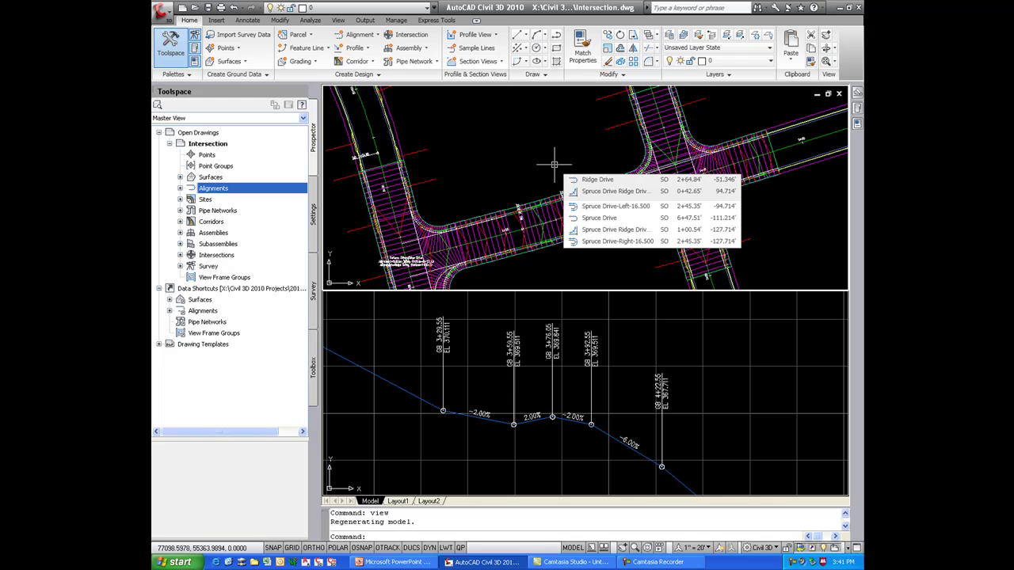
# Open the Roadway Model corridor properties to its baselines and regions list
pyautogui.click(507, 214)
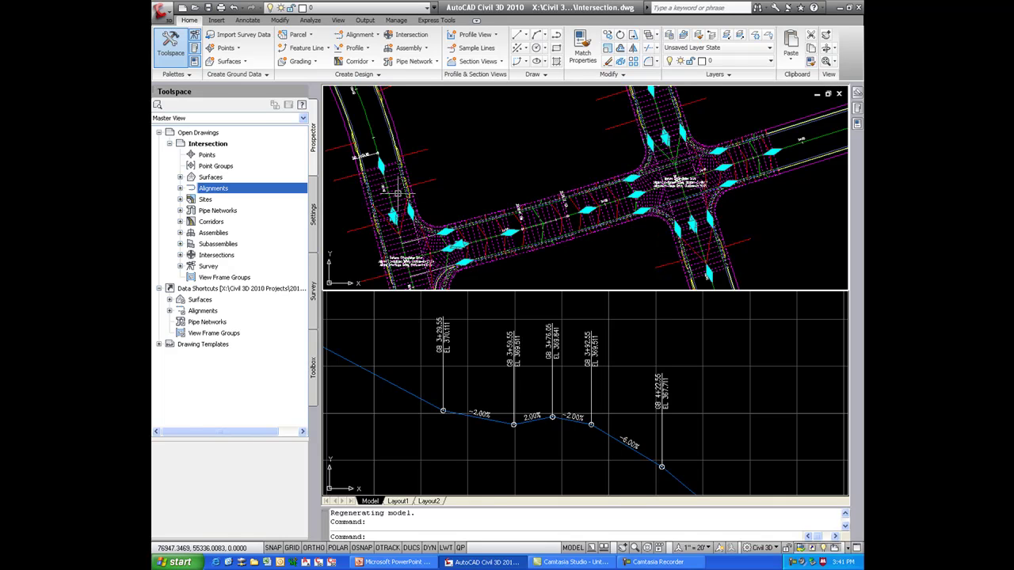
pyautogui.press('Escape')
pyautogui.click(481, 250)
pyautogui.rightClick(480, 251)
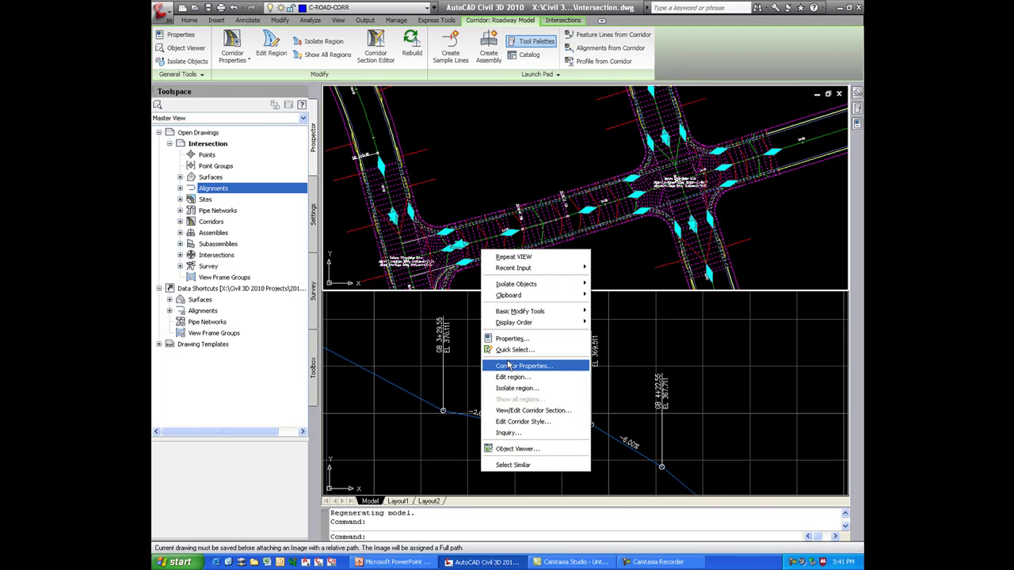
pyautogui.click(510, 366)
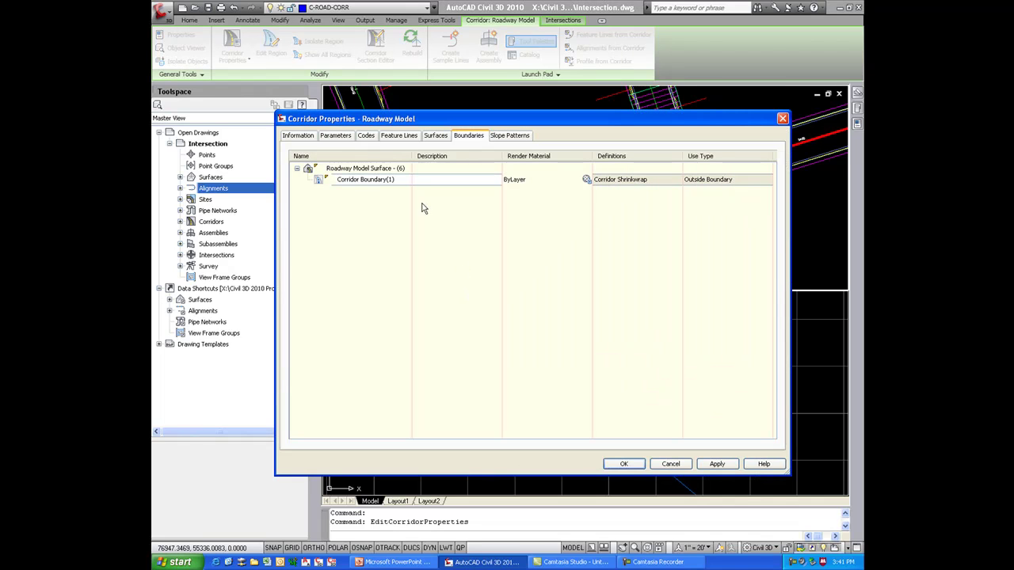
pyautogui.click(335, 135)
pyautogui.moveTo(389, 121); pyautogui.dragTo(396, 100)
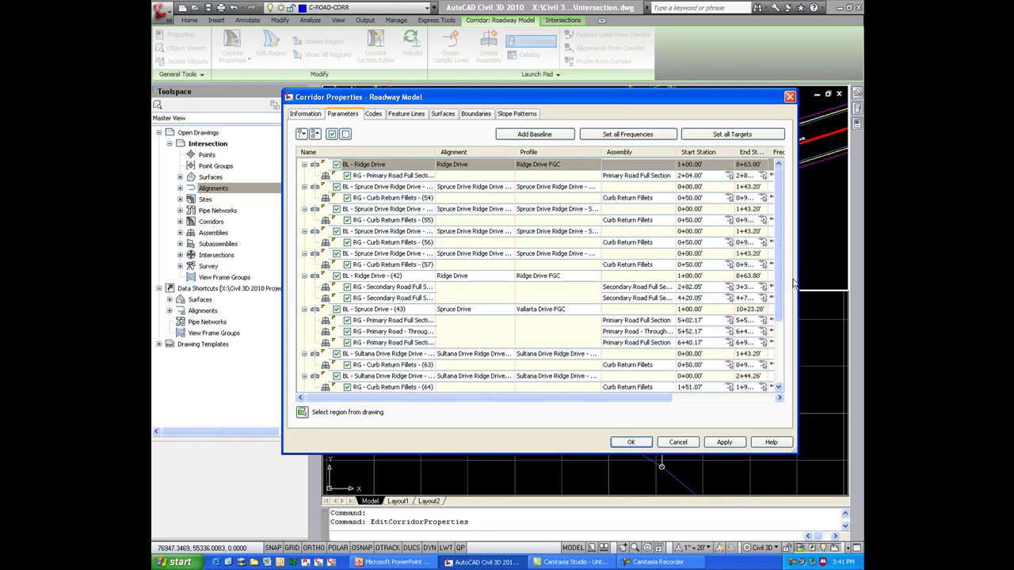
pyautogui.moveTo(779, 293); pyautogui.dragTo(773, 168)
# Highlight the BL - Ridge Drive baseline, Primary Road region and Curb Return Fillets (55) in the drawing
pyautogui.click(372, 164)
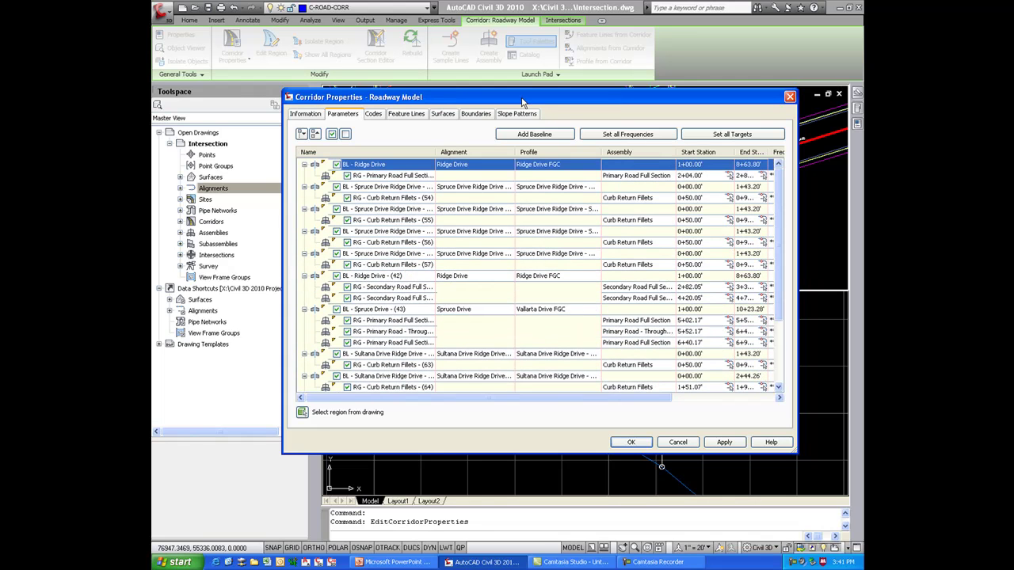
pyautogui.moveTo(523, 101)
pyautogui.mouseDown()
pyautogui.moveTo(507, 135)
pyautogui.moveTo(549, 313)
pyautogui.mouseUp()
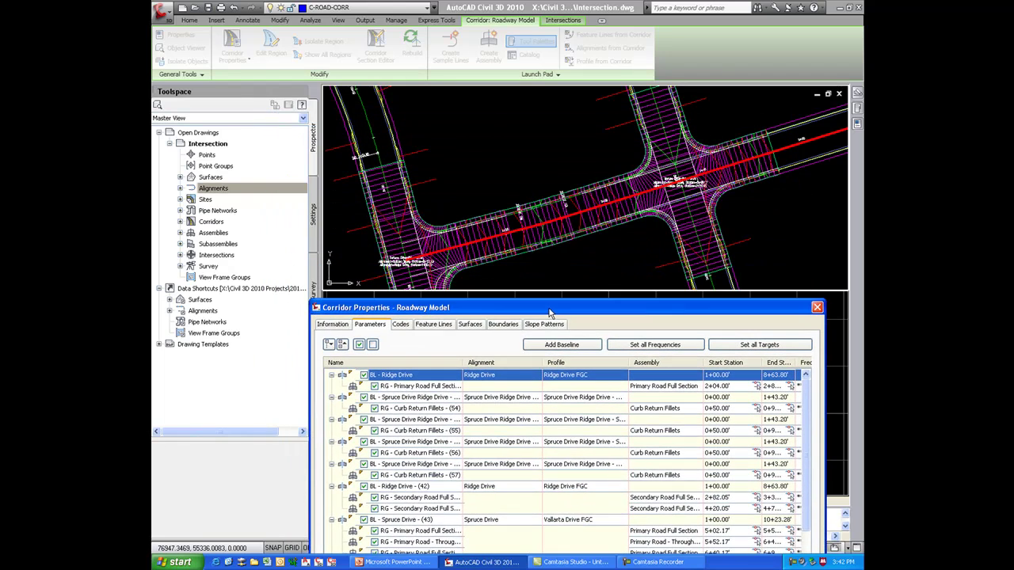
pyautogui.click(429, 388)
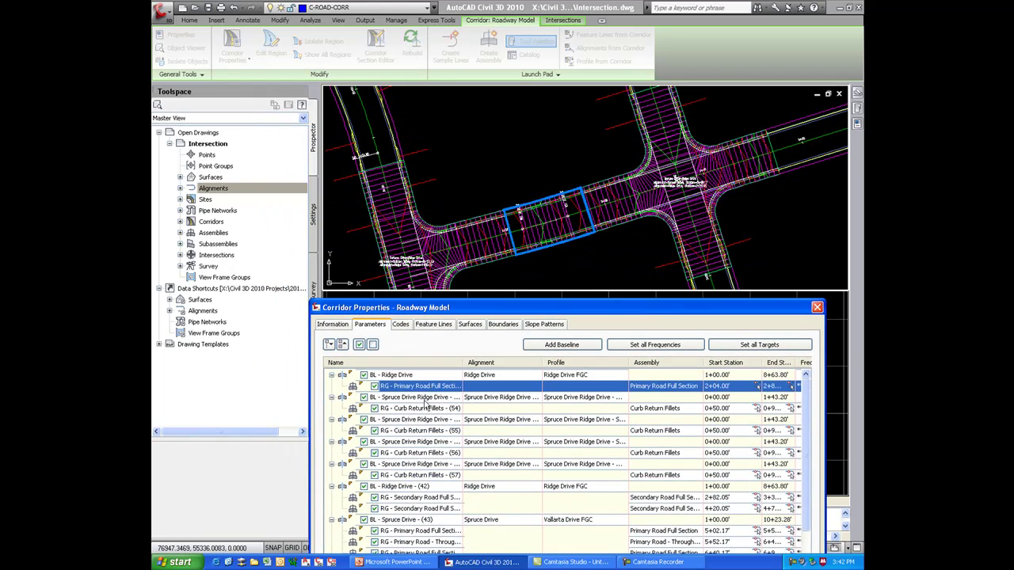
pyautogui.click(411, 398)
pyautogui.click(411, 419)
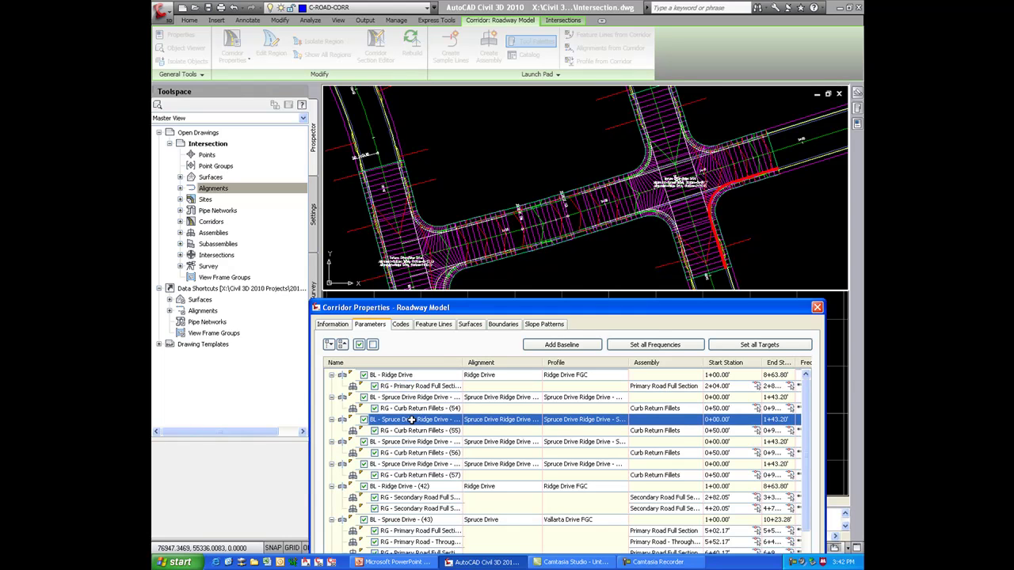
pyautogui.click(408, 431)
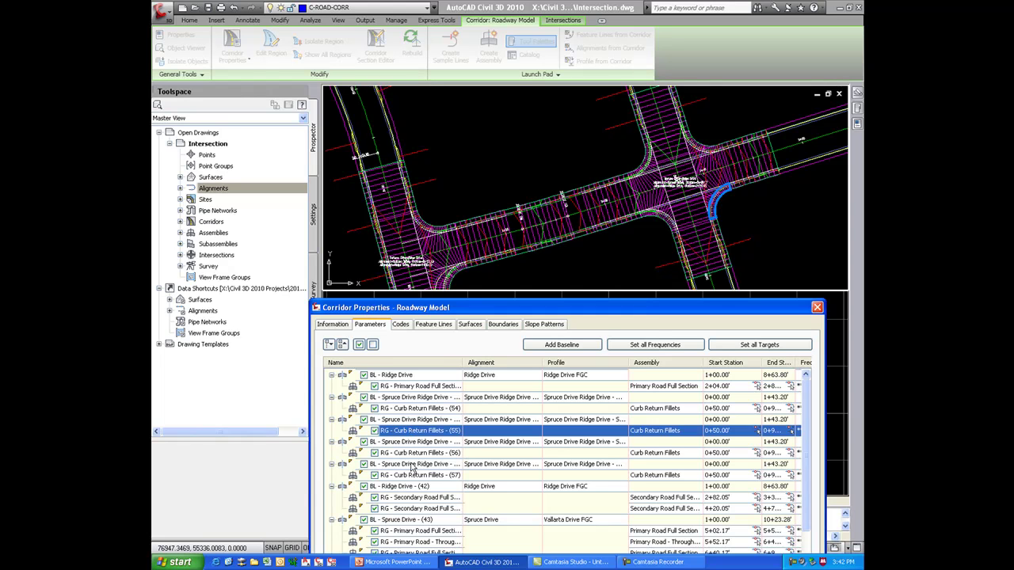
pyautogui.click(410, 464)
# Zoom to Curb Return Fillets (57), (55) and the Spruce Drive region, then close the properties
pyautogui.rightClick(406, 476)
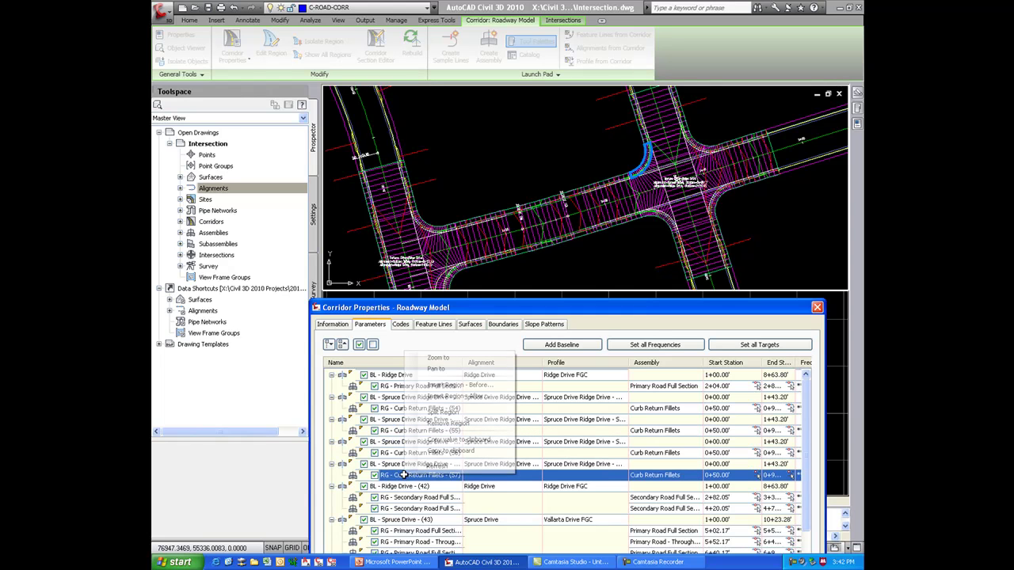
pyautogui.click(441, 359)
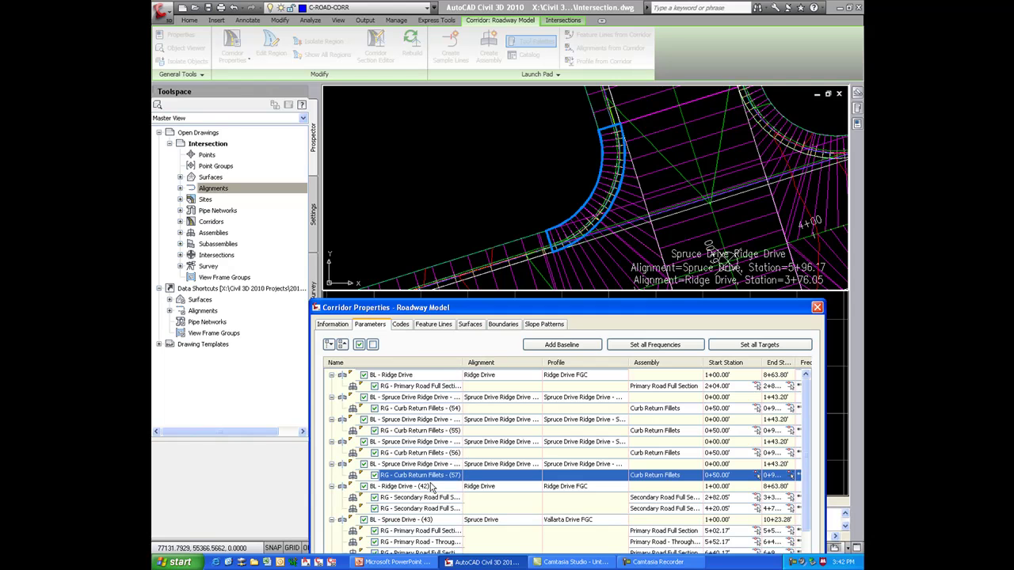
pyautogui.rightClick(420, 432)
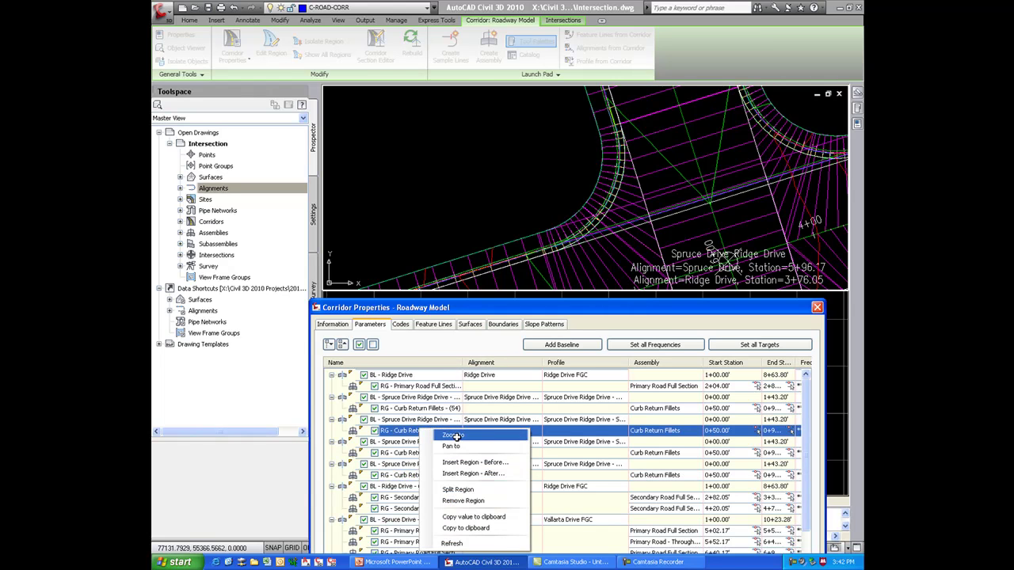
pyautogui.click(455, 437)
pyautogui.rightClick(409, 533)
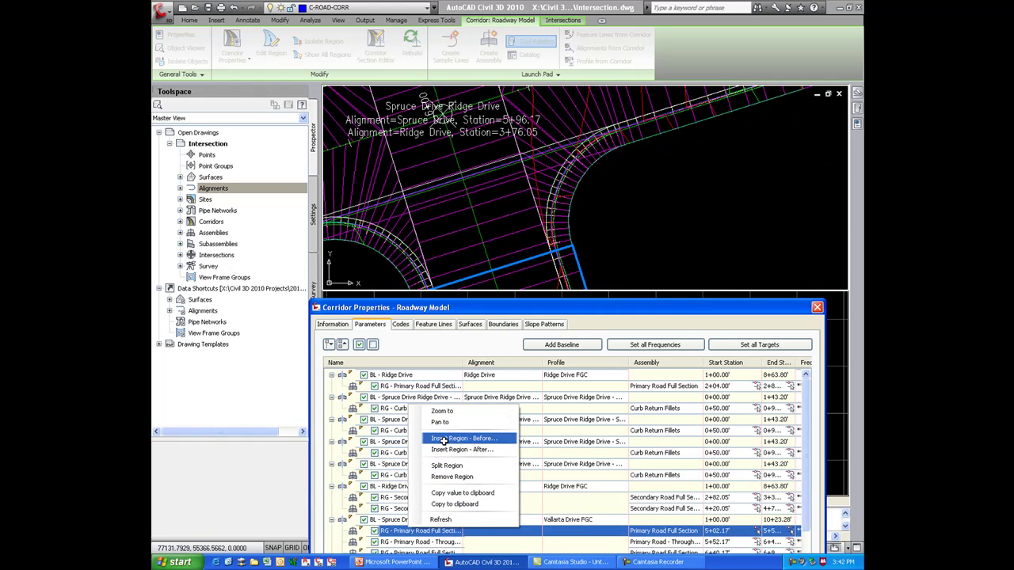
pyautogui.click(451, 420)
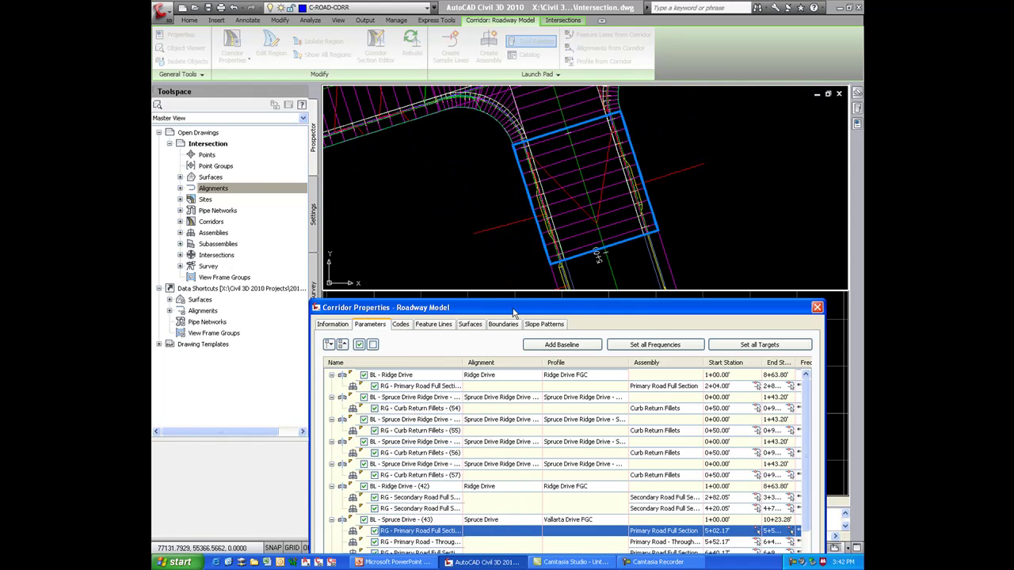
pyautogui.moveTo(513, 314); pyautogui.dragTo(491, 117)
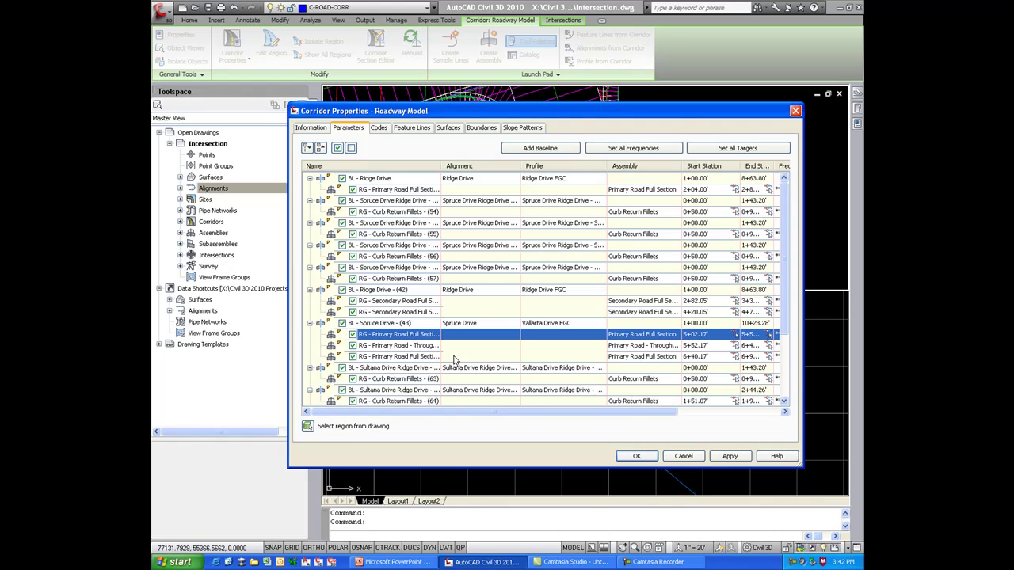
pyautogui.click(637, 457)
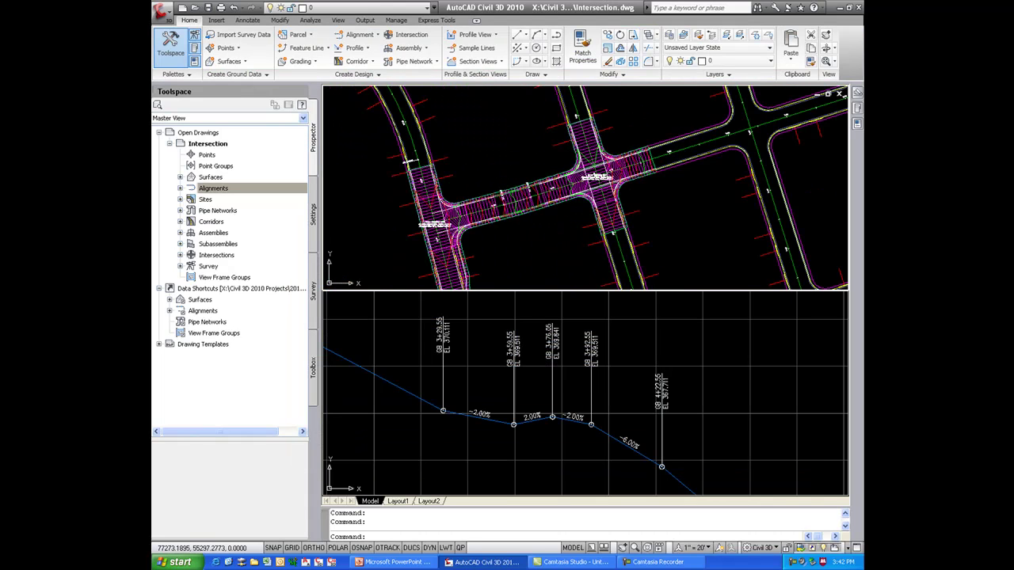
pyautogui.scroll(5, 545, 194)
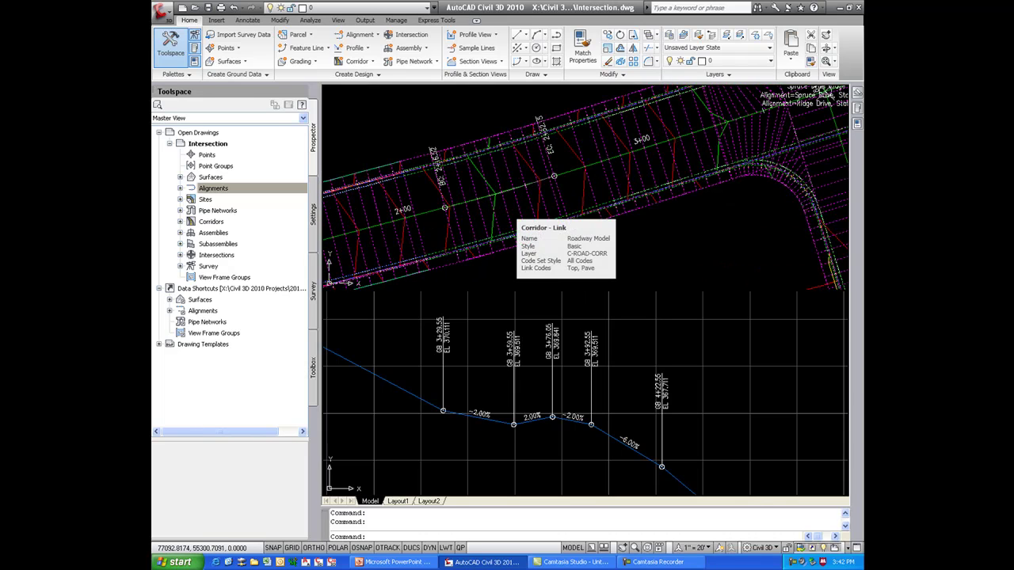
pyautogui.click(507, 209)
pyautogui.rightClick(507, 209)
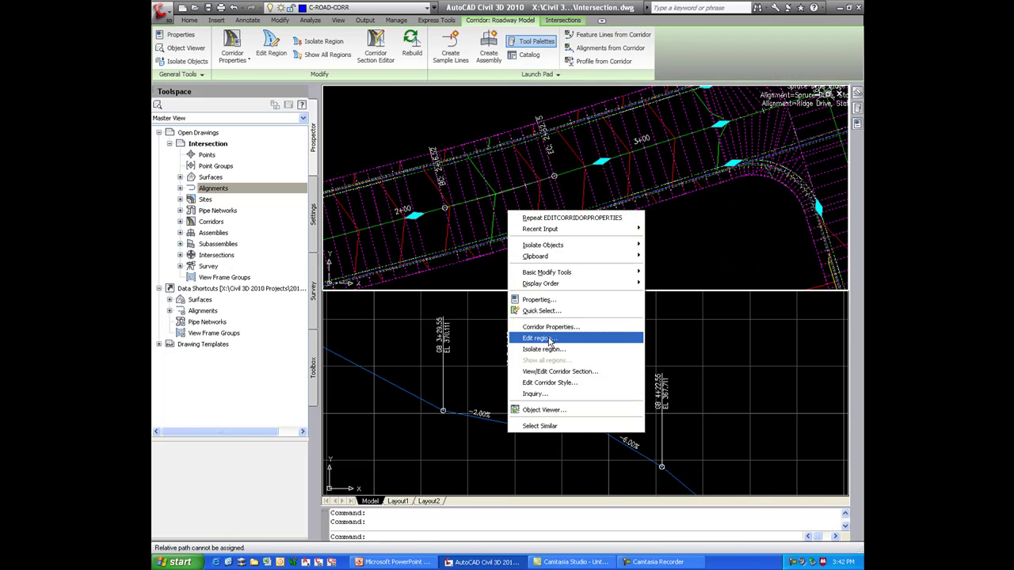
pyautogui.click(545, 350)
pyautogui.click(577, 180)
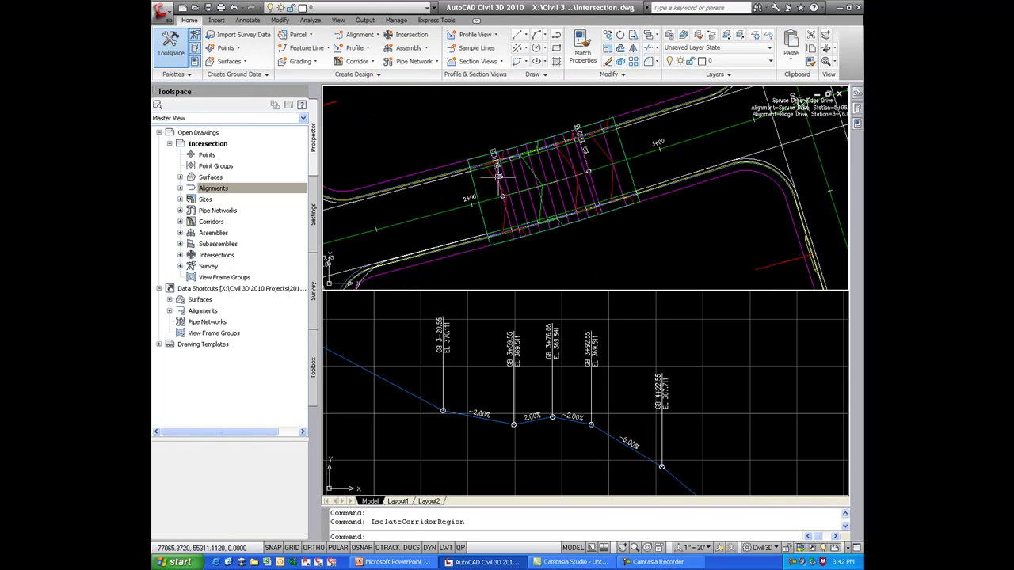
pyautogui.click(561, 194)
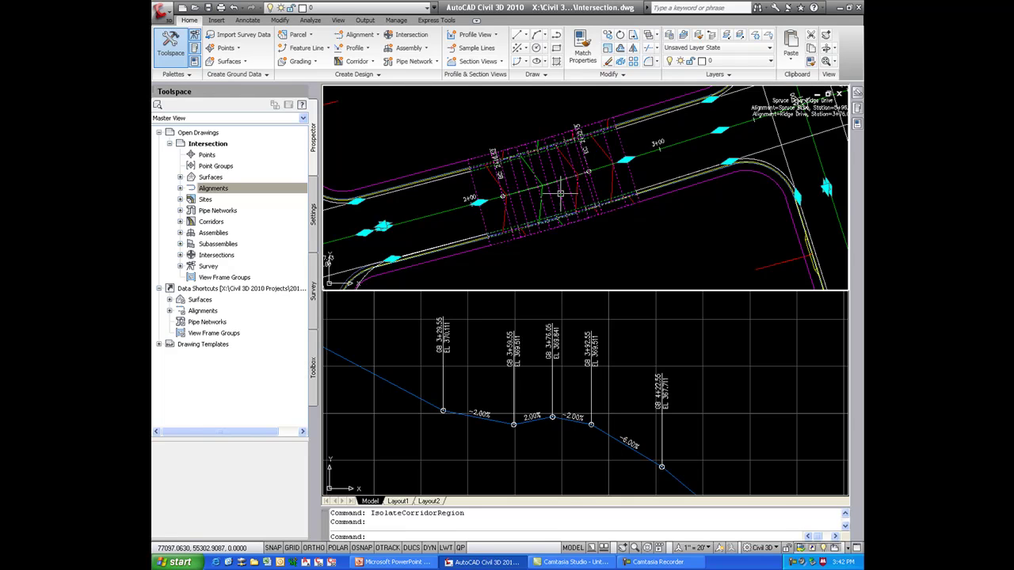
pyautogui.rightClick(560, 194)
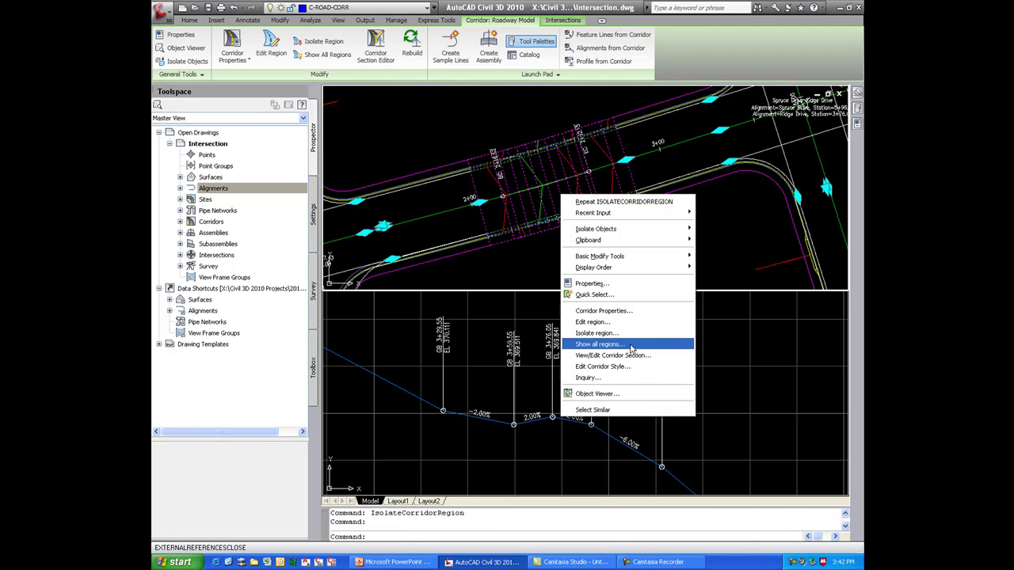
pyautogui.click(630, 346)
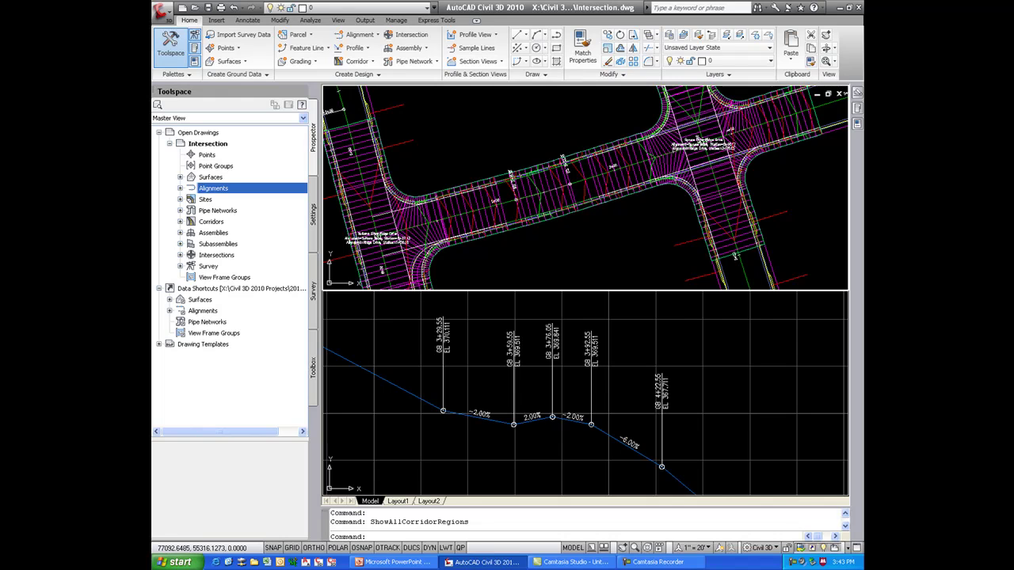
# Open the Corridor Section Editor for the selected corridor and zoom in
pyautogui.click(547, 183)
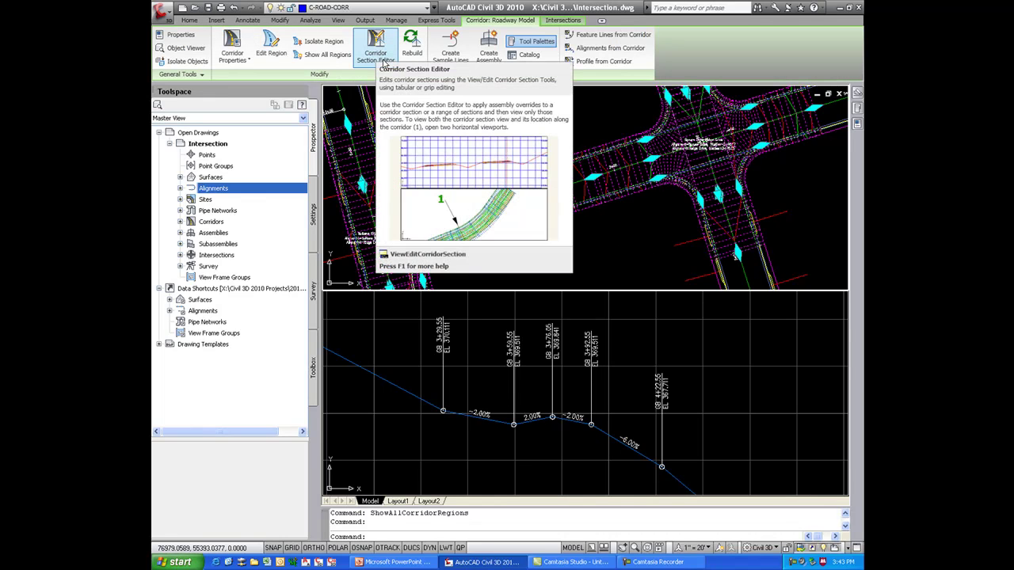
pyautogui.click(377, 51)
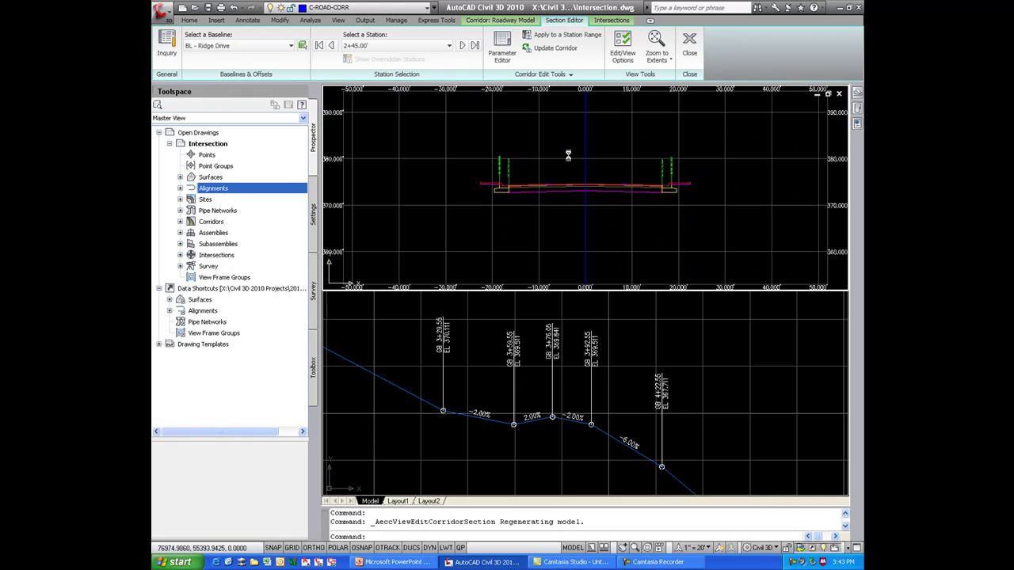
pyautogui.scroll(2, 568, 148)
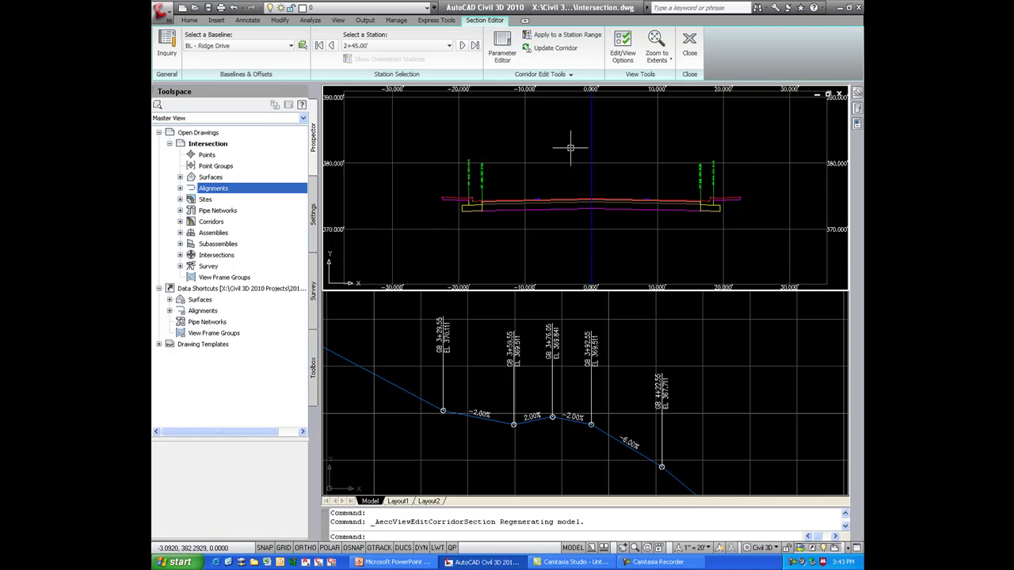
pyautogui.scroll(2, 568, 149)
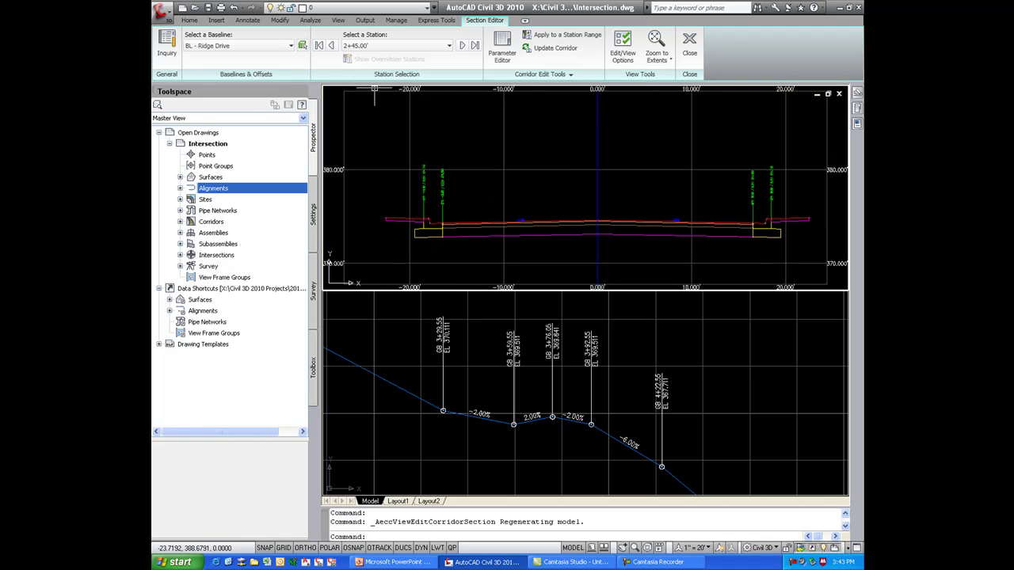
# Pick the Sultana Drive Ridge Drive NE Quadrant baseline and station 0+64.00'
pyautogui.click(238, 45)
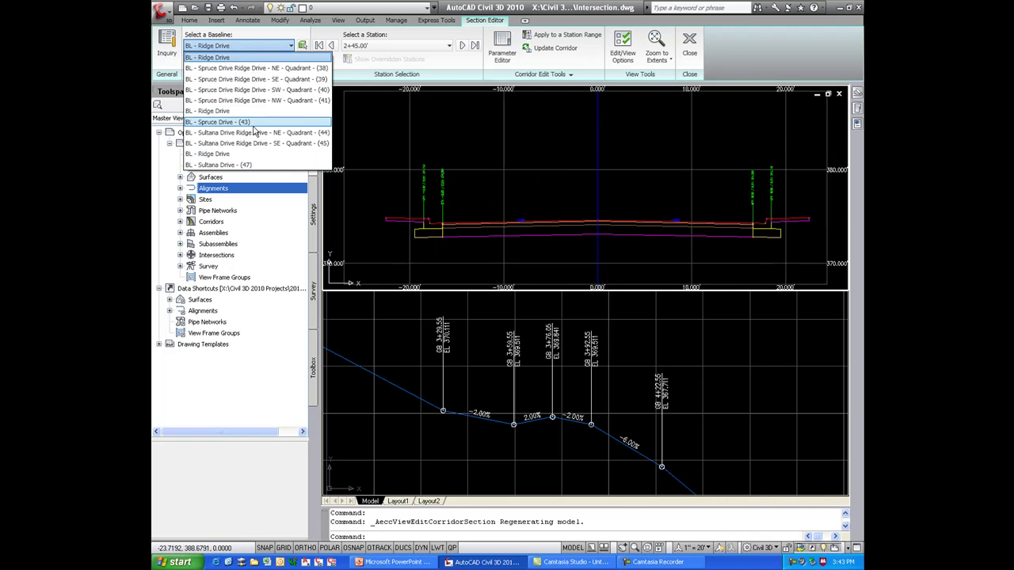
pyautogui.click(249, 136)
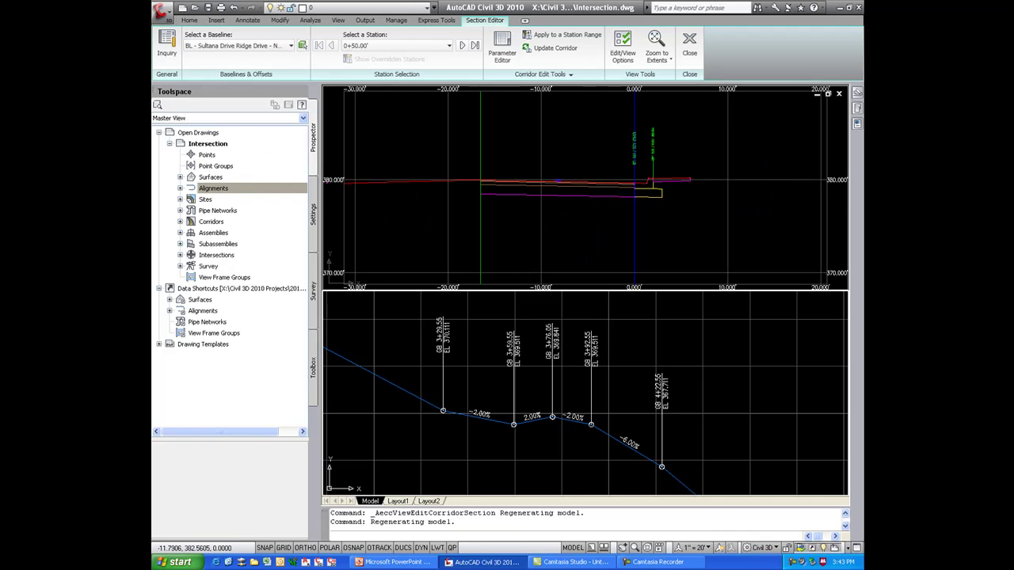
pyautogui.click(448, 45)
pyautogui.click(388, 133)
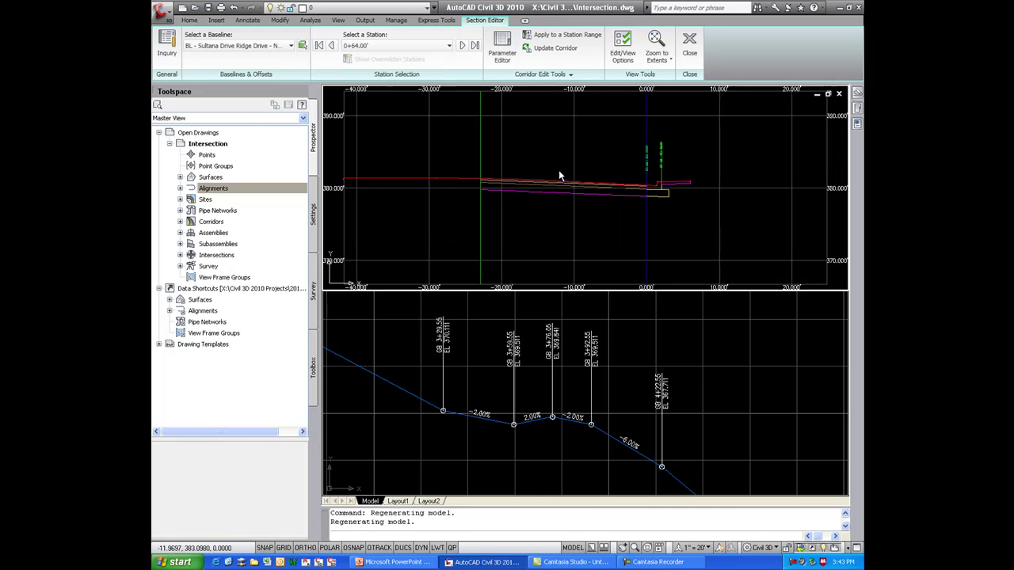
# Switch to the PowerPoint slide show's 'Intersection Design' slide
pyautogui.hotkey('alt', 'Tab')
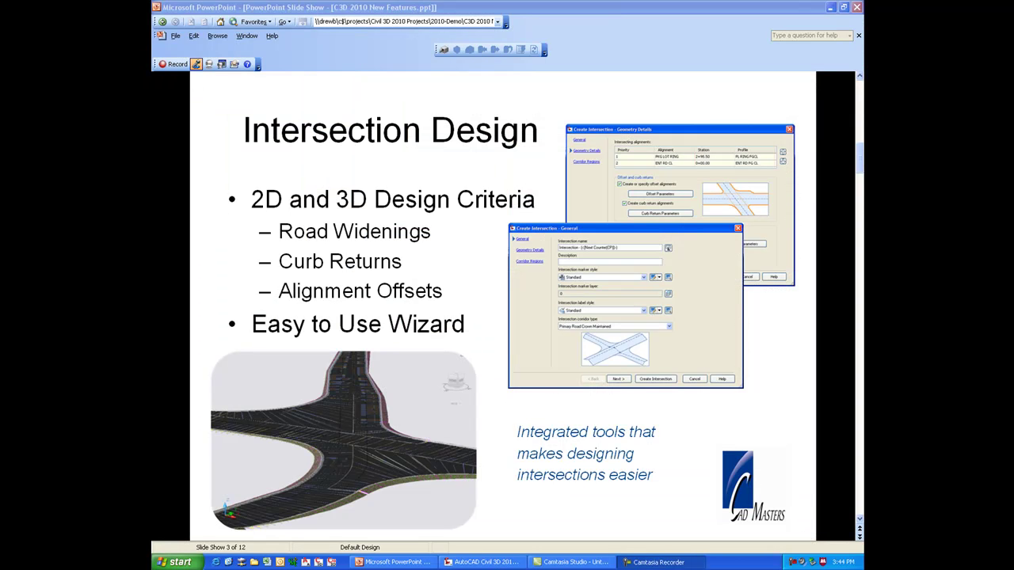